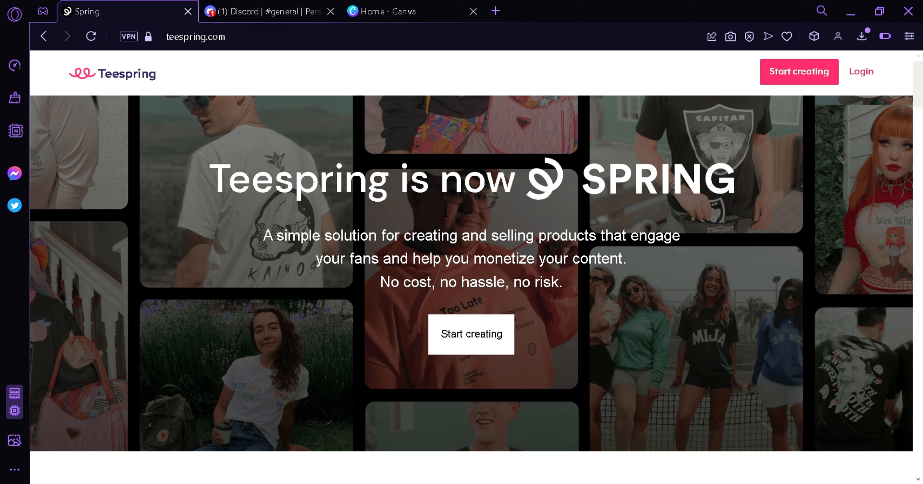
# Sign up for a Spring account with brand name Coffeeworld, filling in the e-mail address and account password and completing the robot check.
pyautogui.click(487, 343)
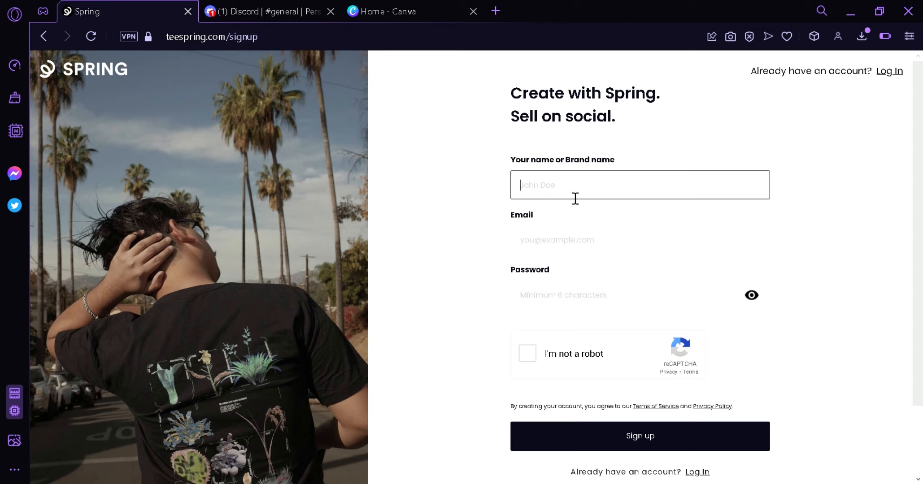
pyautogui.write('Coffeeworld')
pyautogui.click(568, 245)
pyautogui.hotkey('ctrl', 'v')
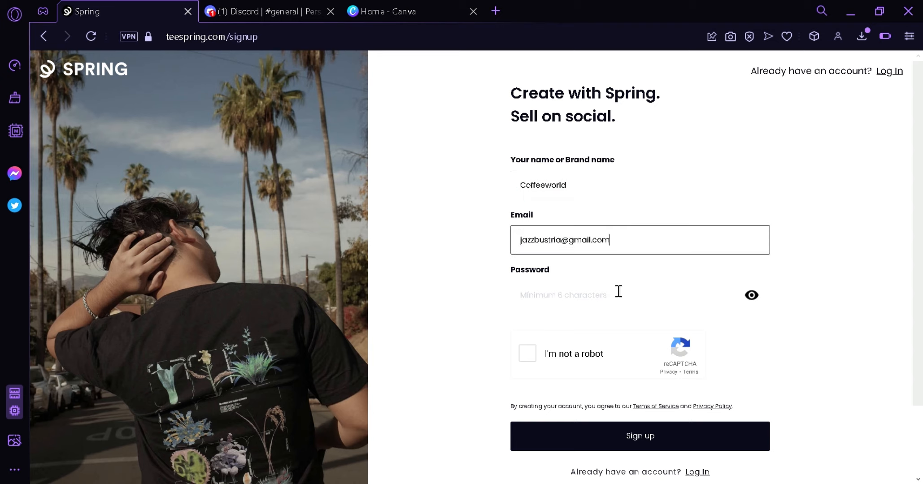
pyautogui.click(595, 295)
pyautogui.write('******')
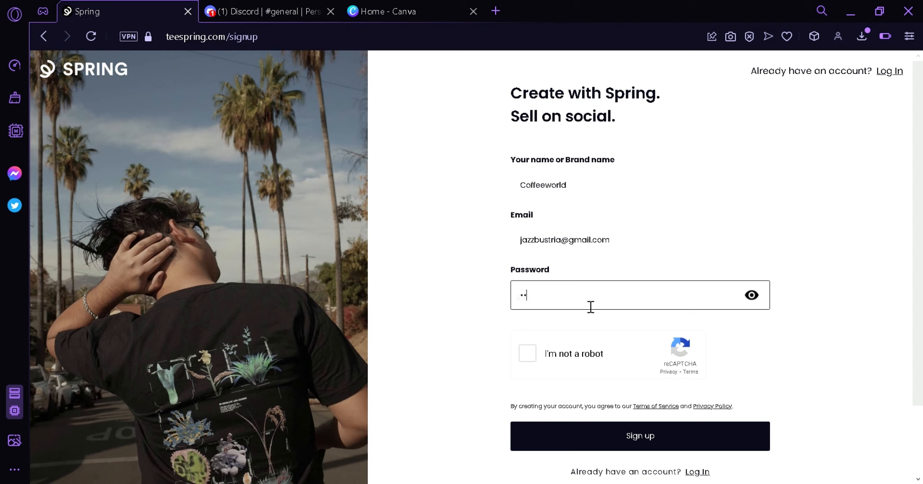
pyautogui.write('*********')
pyautogui.click(534, 355)
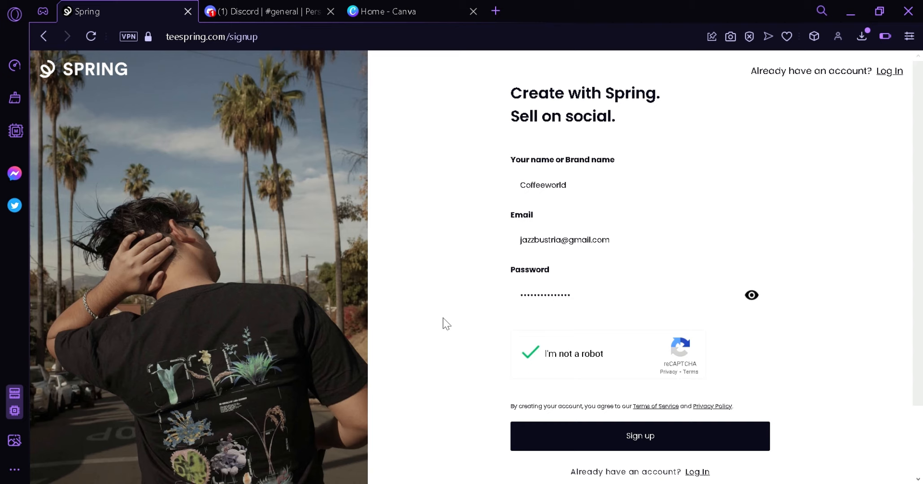
pyautogui.click(554, 448)
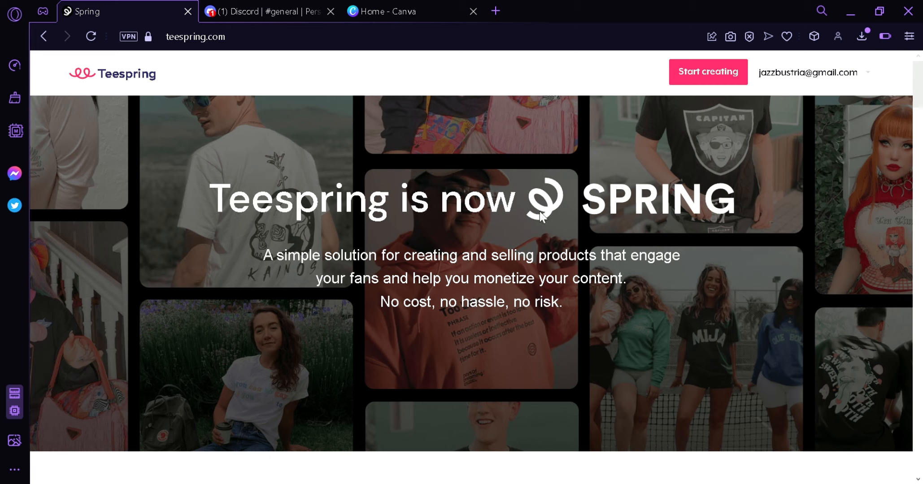
# Start creating a product and choose to browse all products instead of the suggested Comfort Tee.
pyautogui.click(701, 76)
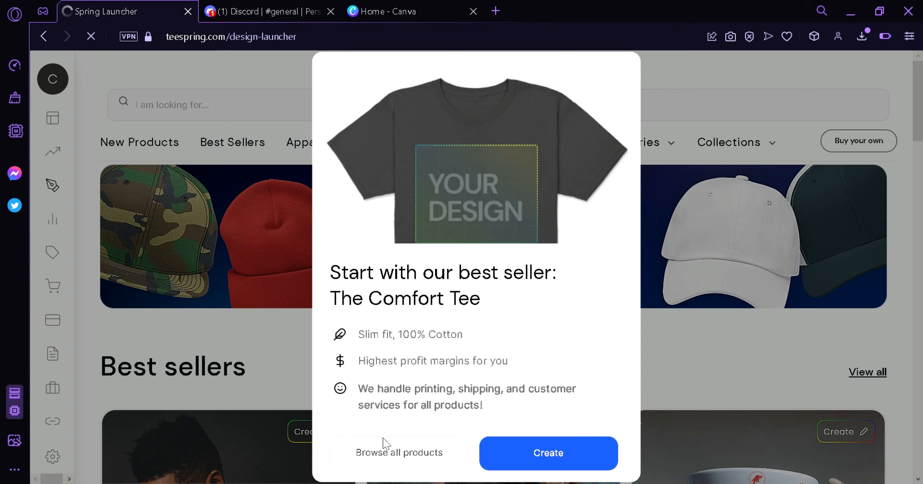
pyautogui.click(402, 462)
pyautogui.moveTo(921, 104)
pyautogui.mouseDown()
pyautogui.moveTo(922, 147)
pyautogui.moveTo(922, 102)
pyautogui.mouseUp()
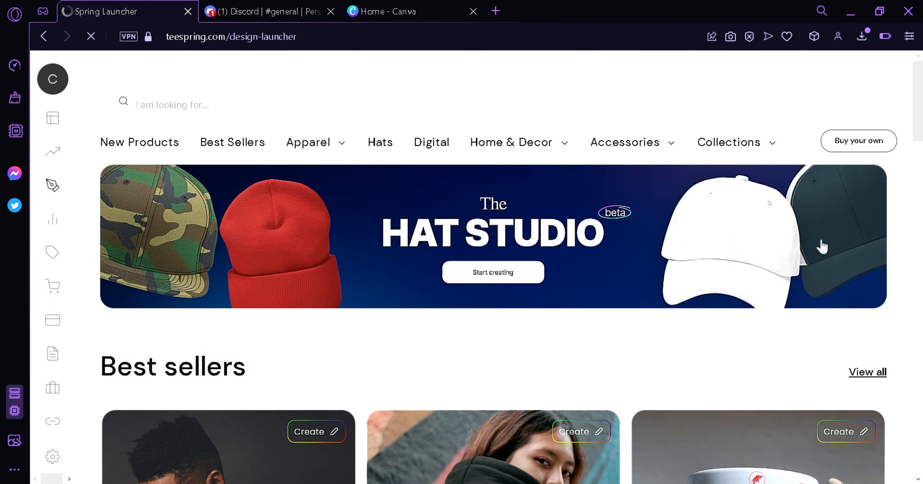
# Look through the product catalogue down to the trending categories and return to the best sellers.
pyautogui.moveTo(922, 110); pyautogui.dragTo(895, 326)
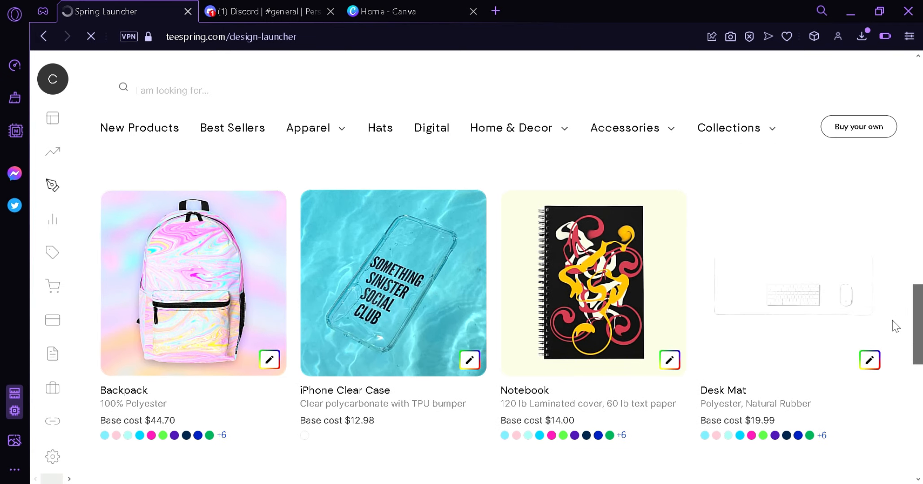
pyautogui.scroll(-3, 894, 326)
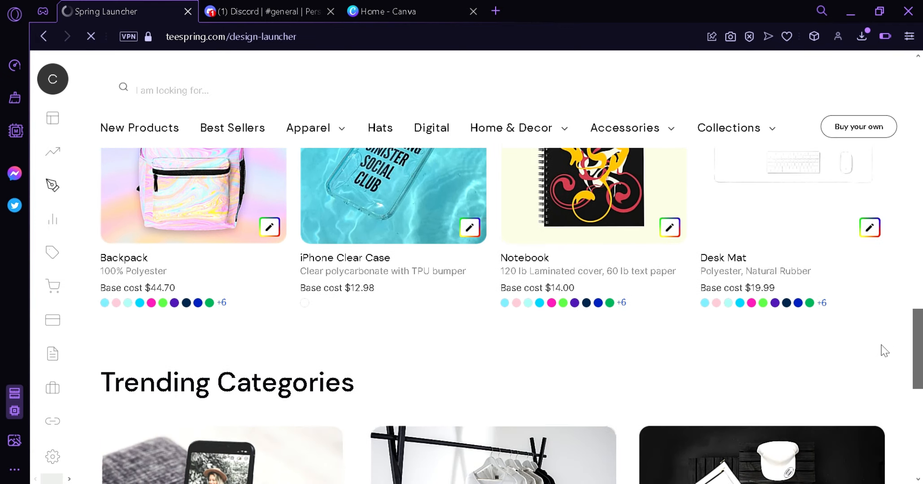
pyautogui.scroll(3, 898, 323)
pyautogui.scroll(-6, 892, 359)
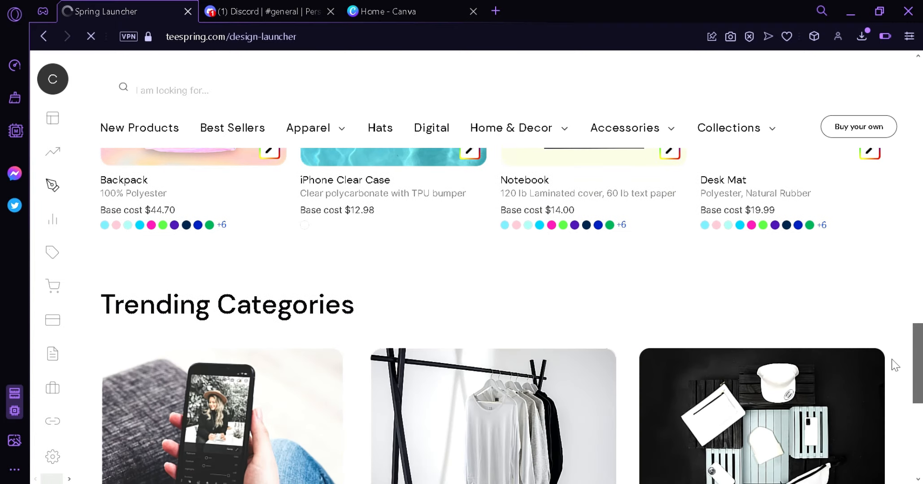
pyautogui.scroll(-3, 882, 385)
pyautogui.scroll(4, 892, 373)
pyautogui.scroll(-2, 897, 379)
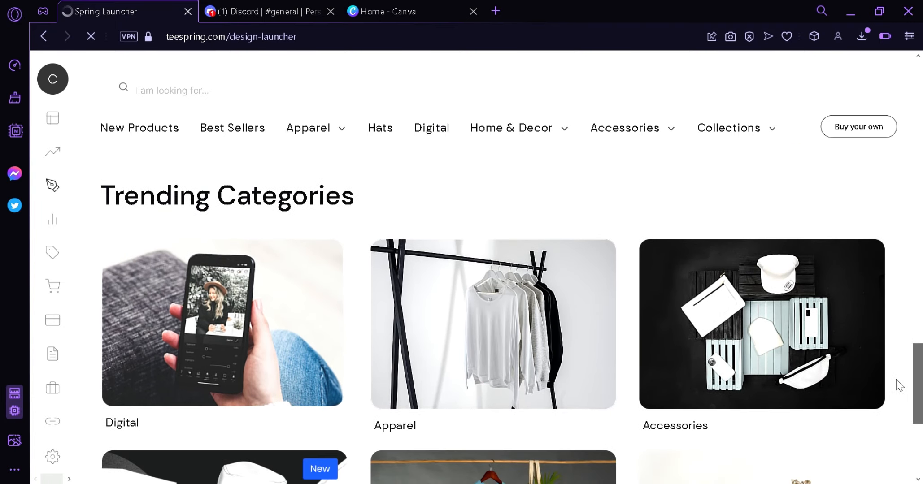
pyautogui.scroll(-1, 897, 386)
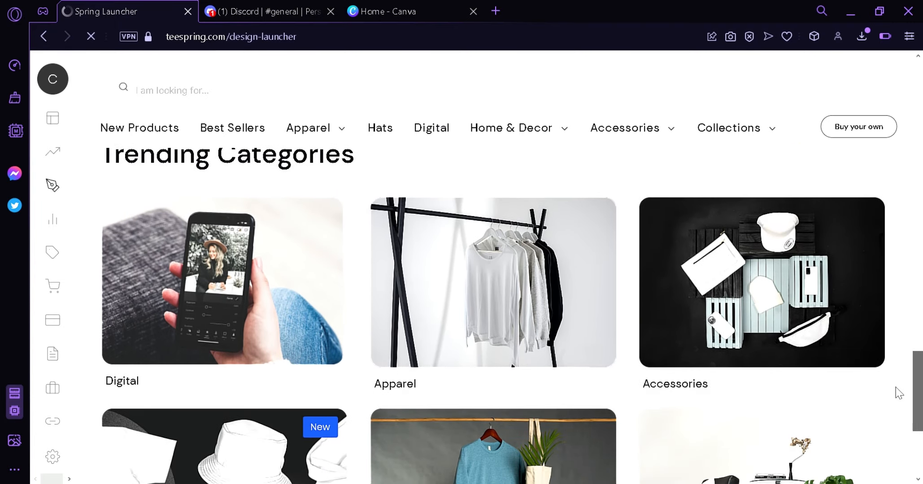
pyautogui.scroll(-4, 897, 395)
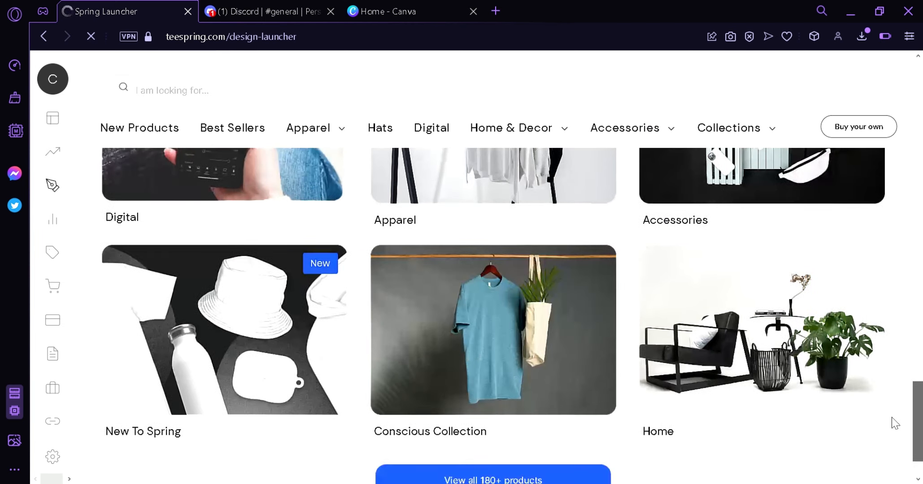
pyautogui.scroll(-1, 891, 428)
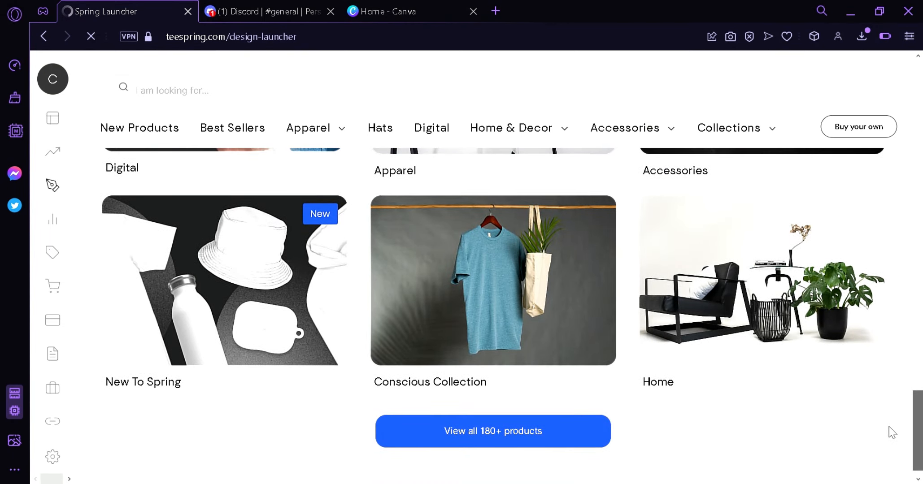
pyautogui.moveTo(918, 449); pyautogui.dragTo(912, 182)
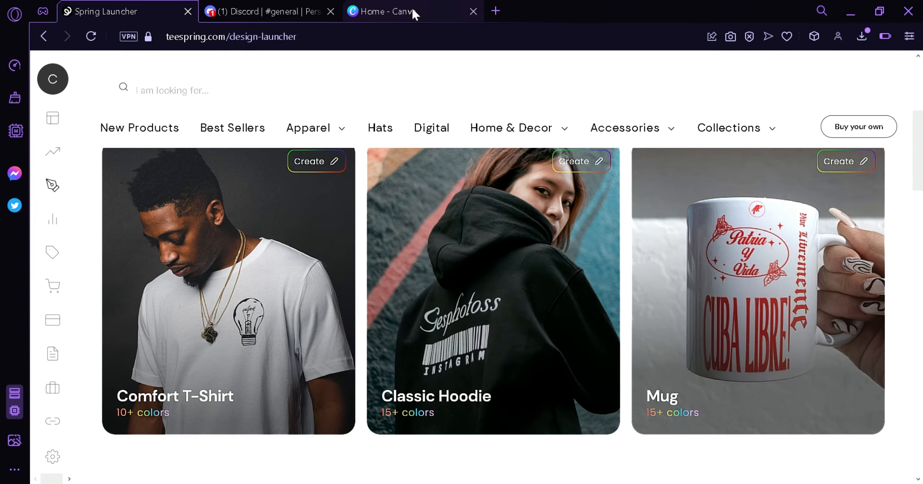
# Check the Canva home page and examine the Midjourney-generated logo and artwork images in Discord's general channel.
pyautogui.click(411, 8)
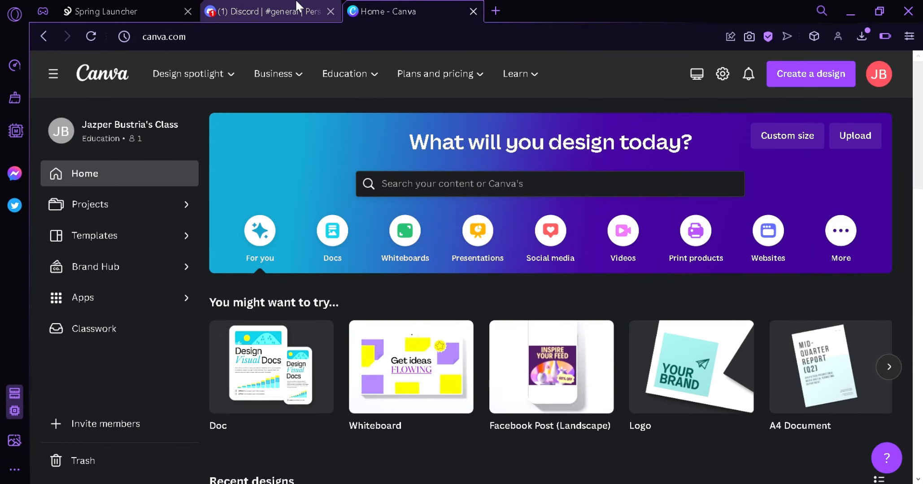
pyautogui.click(296, 6)
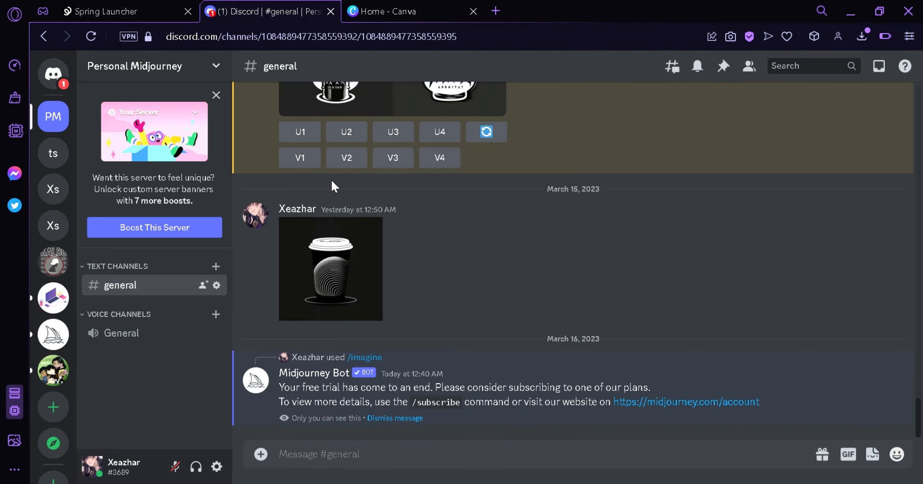
pyautogui.scroll(4, 763, 292)
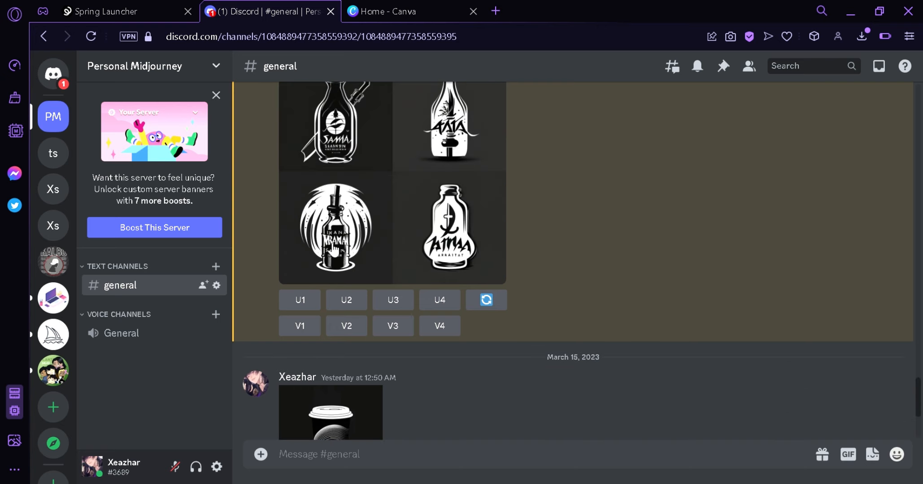
pyautogui.scroll(3, 624, 264)
pyautogui.scroll(6, 532, 301)
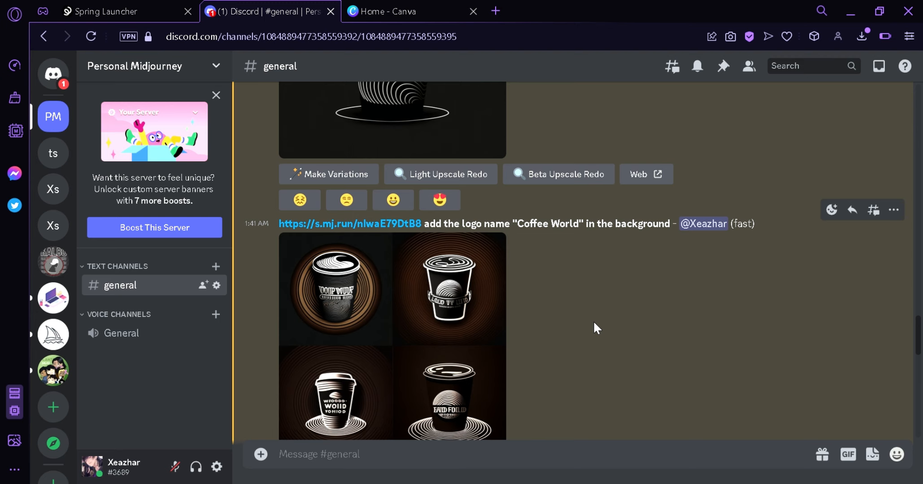
pyautogui.scroll(15, 594, 320)
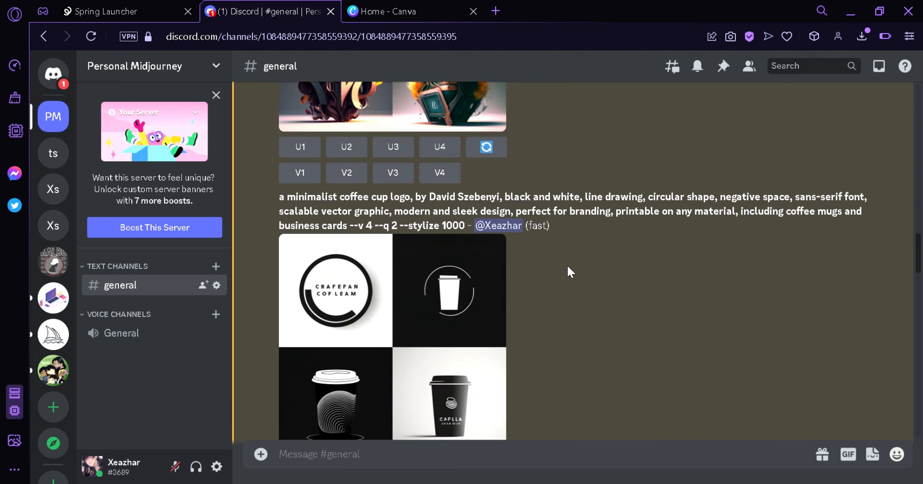
pyautogui.scroll(-3, 489, 332)
pyautogui.scroll(6, 510, 254)
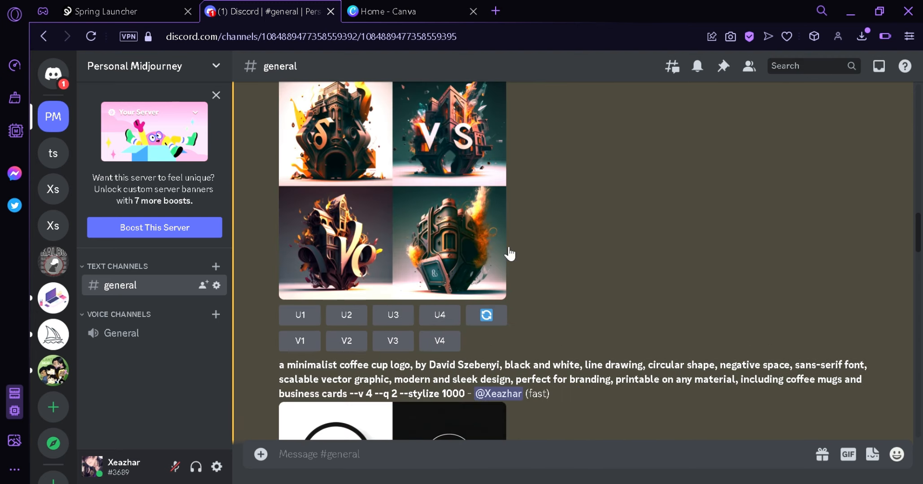
pyautogui.scroll(4, 509, 247)
pyautogui.scroll(6, 460, 311)
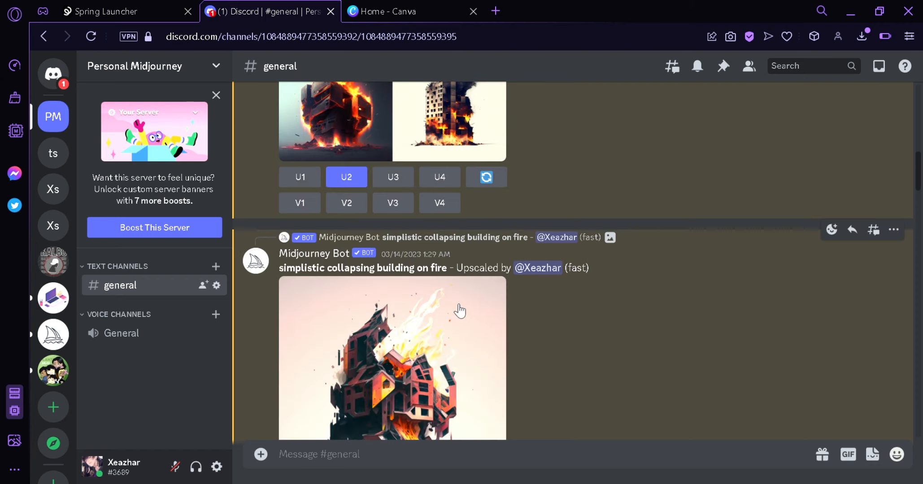
pyautogui.scroll(8, 458, 307)
pyautogui.scroll(-8, 456, 287)
# Switch back to Spring and start a design on the Comfort T-Shirt from the best sellers.
pyautogui.click(155, 6)
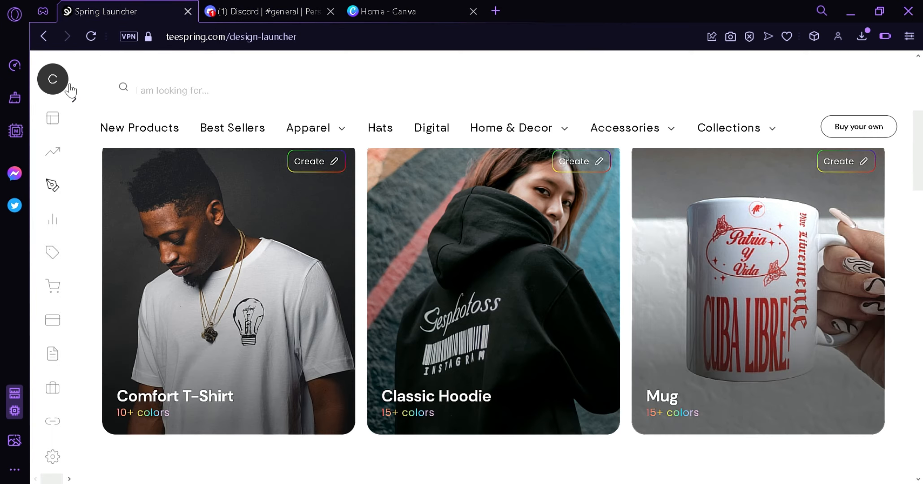
pyautogui.scroll(-3, 418, 244)
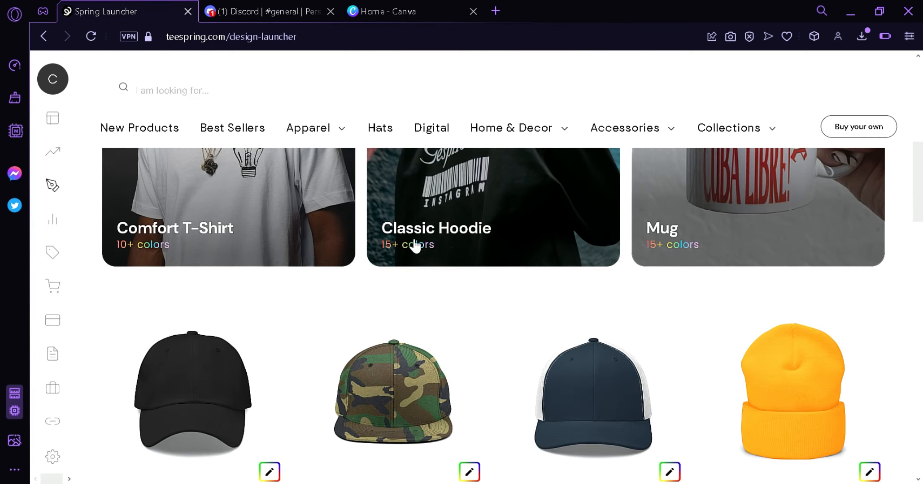
pyautogui.scroll(-3, 377, 227)
pyautogui.scroll(3, 323, 314)
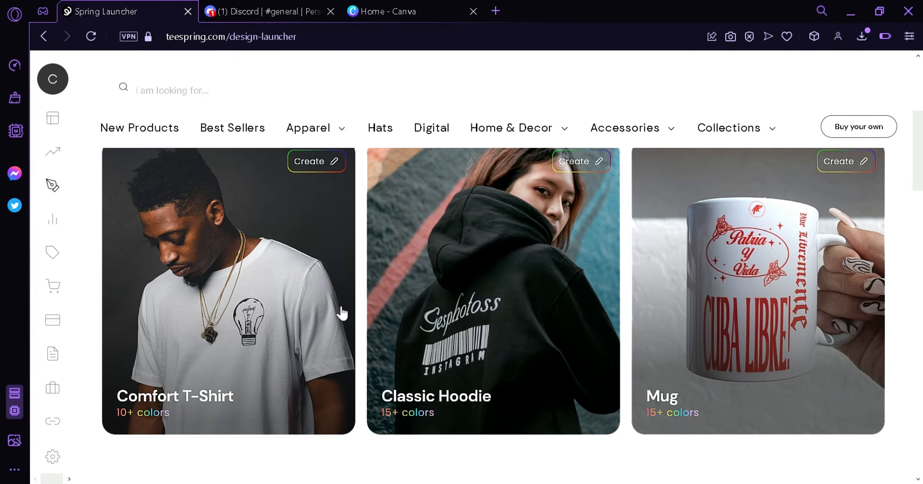
pyautogui.click(321, 173)
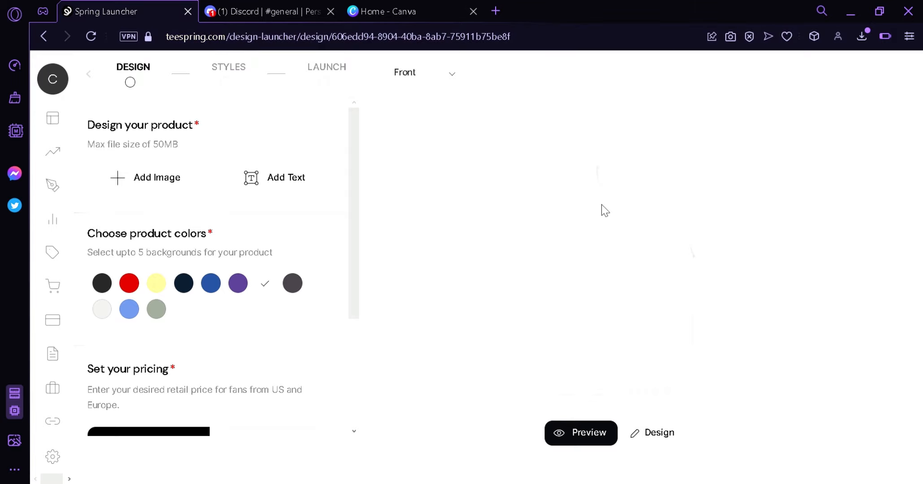
# Add black to the T-shirt's product colors.
pyautogui.click(102, 286)
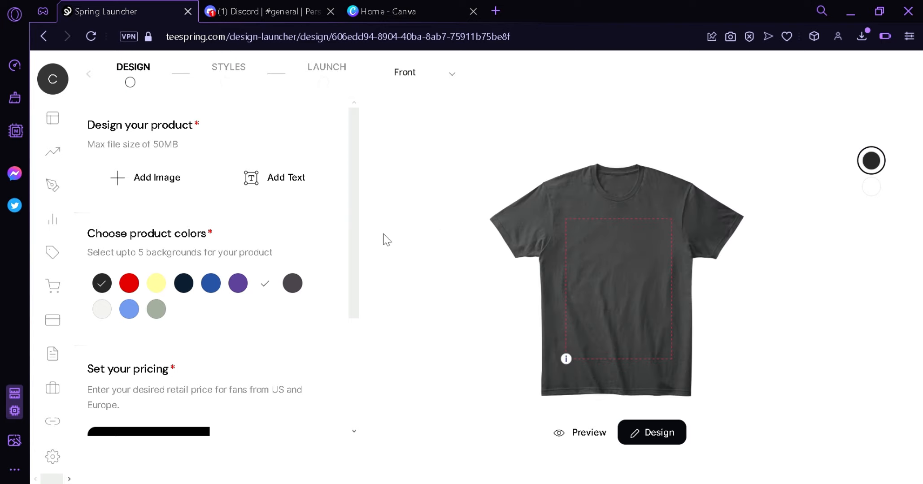
pyautogui.scroll(-3, 212, 270)
pyautogui.scroll(3, 234, 288)
pyautogui.moveTo(363, 265); pyautogui.dragTo(401, 148)
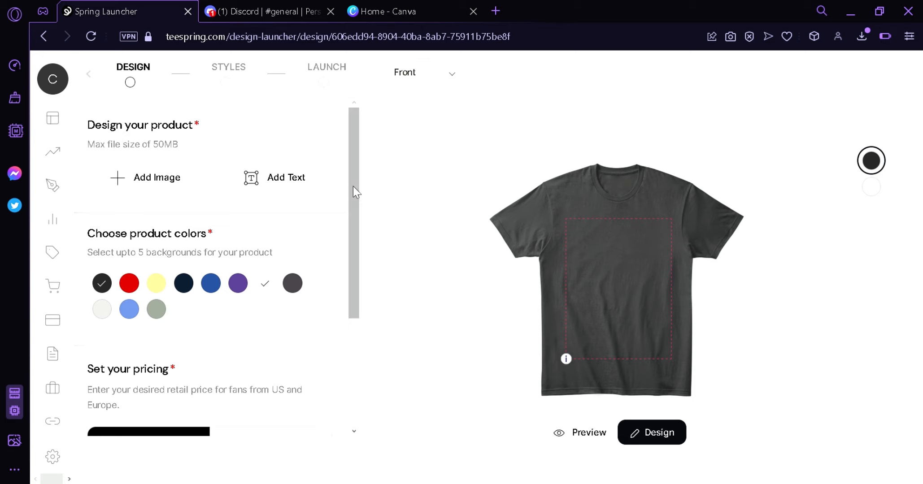
# Review the T-shirt's US retail price and expand the advanced store showcase options.
pyautogui.moveTo(355, 190); pyautogui.dragTo(351, 222)
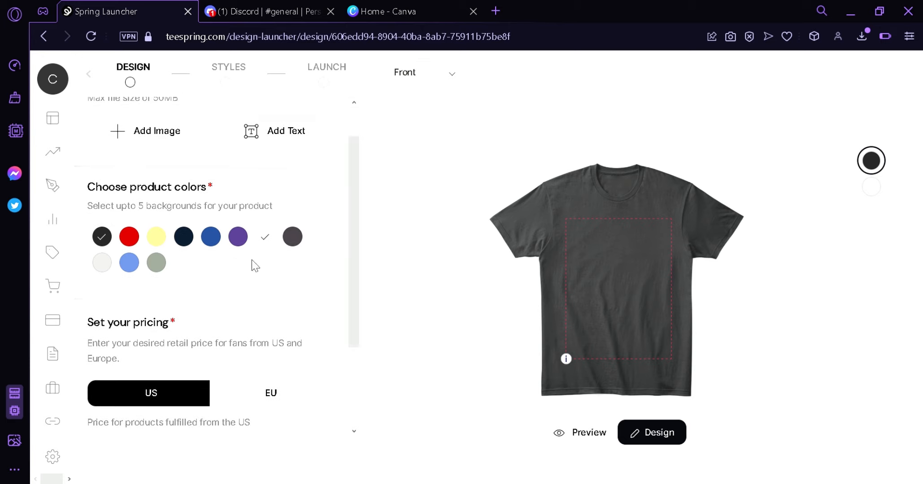
pyautogui.moveTo(351, 221); pyautogui.dragTo(367, 284)
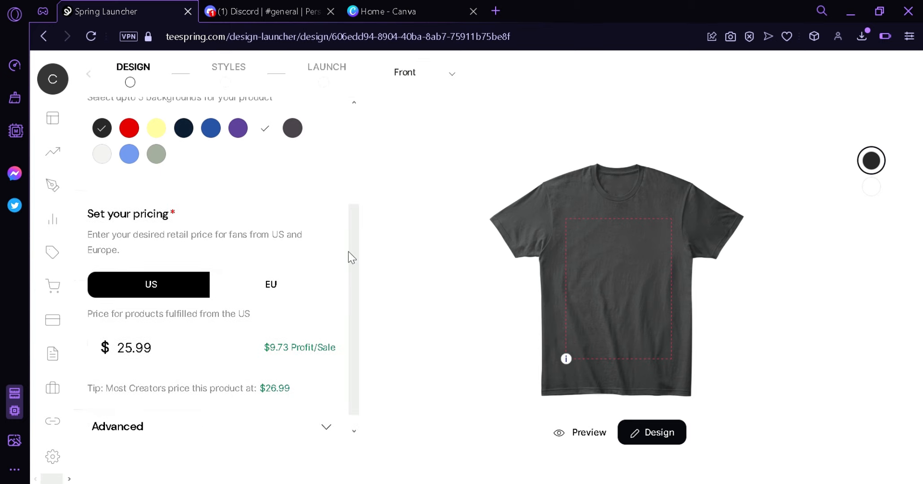
pyautogui.click(188, 357)
pyautogui.click(325, 430)
pyautogui.scroll(-2, 354, 275)
pyautogui.scroll(-4, 362, 337)
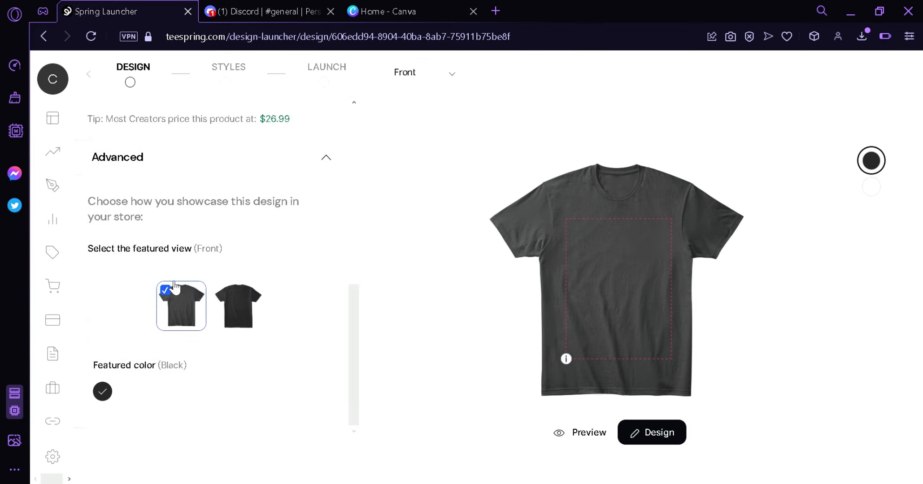
# Try the back as the T-shirt's featured view and reselect the front.
pyautogui.click(235, 307)
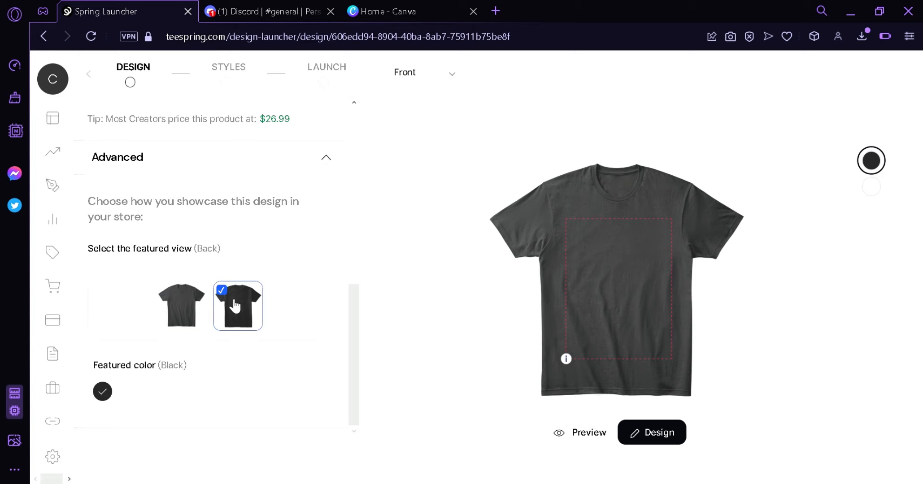
pyautogui.click(196, 304)
pyautogui.click(225, 308)
pyautogui.moveTo(355, 344); pyautogui.dragTo(355, 387)
pyautogui.click(198, 307)
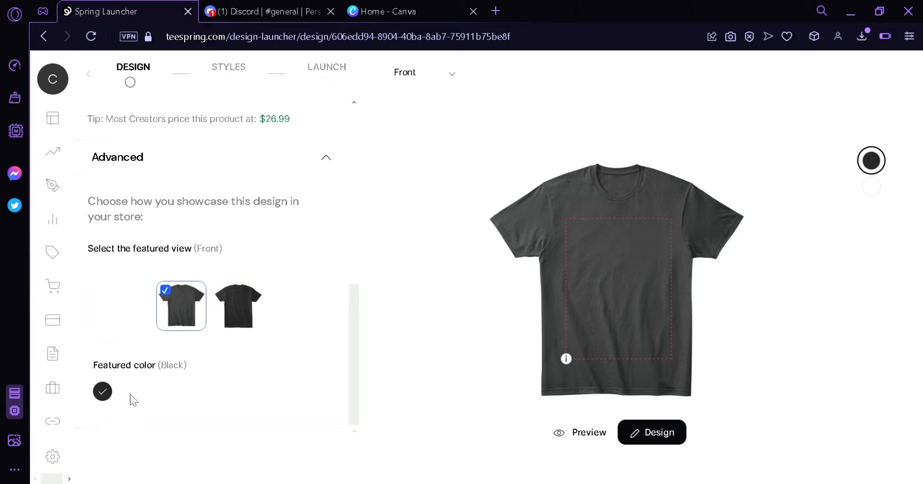
pyautogui.moveTo(358, 350); pyautogui.dragTo(342, 165)
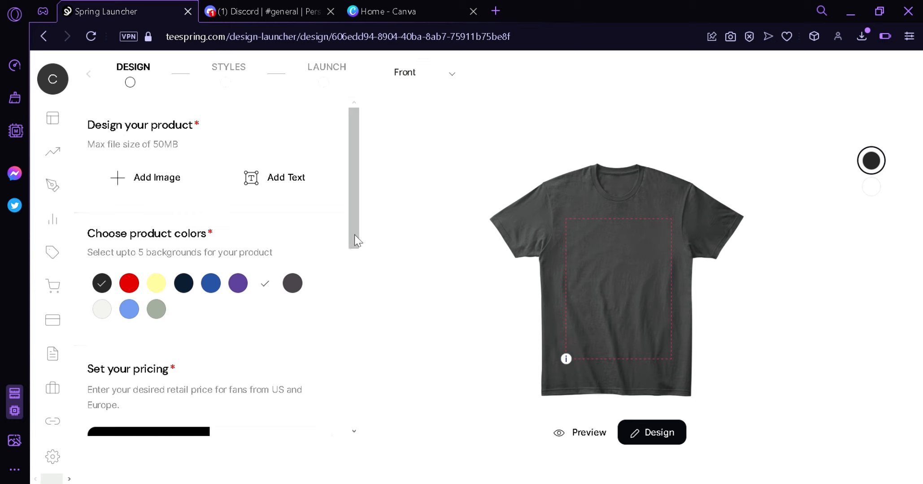
pyautogui.moveTo(354, 235); pyautogui.dragTo(359, 211)
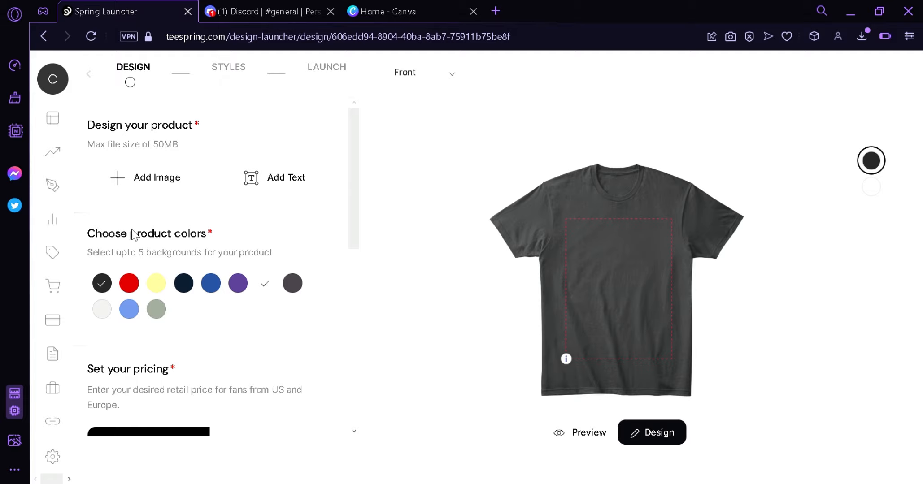
# Switch to Discord, look through the Midjourney artwork in the general channel, and return to Spring.
pyautogui.click(294, 5)
pyautogui.scroll(-15, 803, 291)
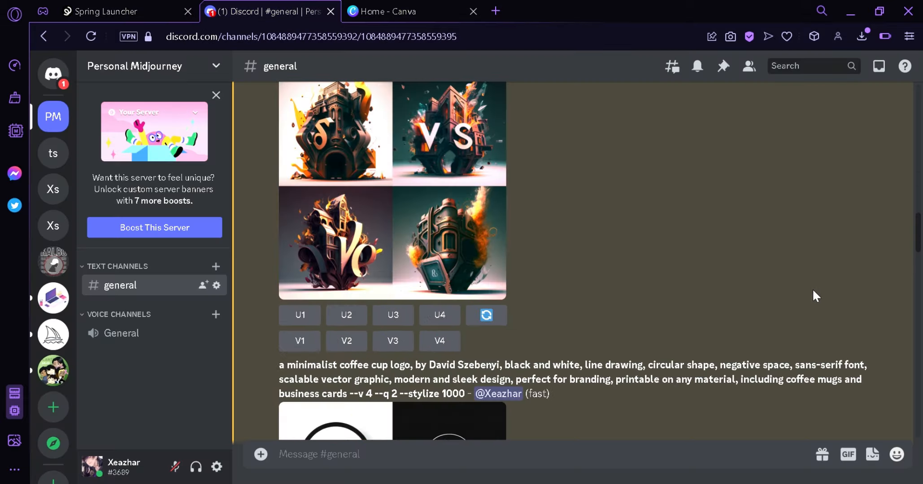
pyautogui.click(116, 3)
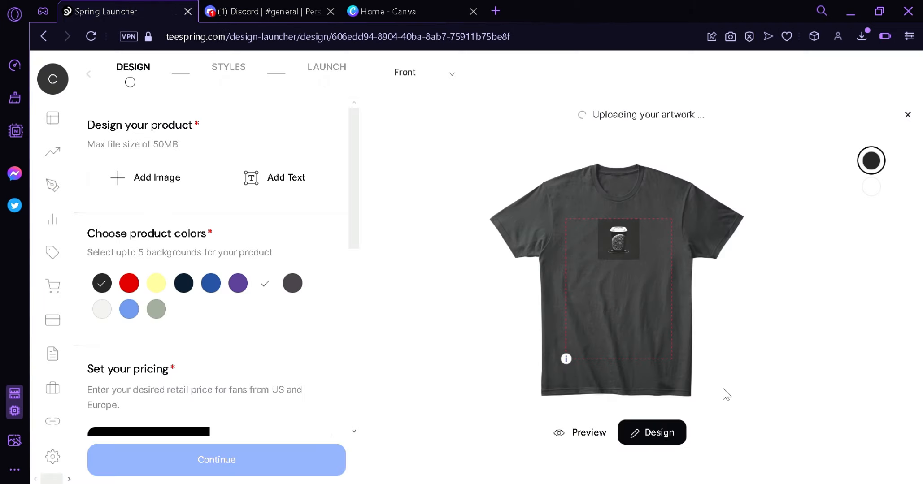
# Resize the coffee cup artwork to about 6.23 inches square in the print area's upper right corner and preview the shirt.
pyautogui.moveTo(625, 257); pyautogui.dragTo(710, 360)
pyautogui.moveTo(660, 313)
pyautogui.mouseDown()
pyautogui.moveTo(629, 307)
pyautogui.moveTo(643, 311)
pyautogui.mouseUp()
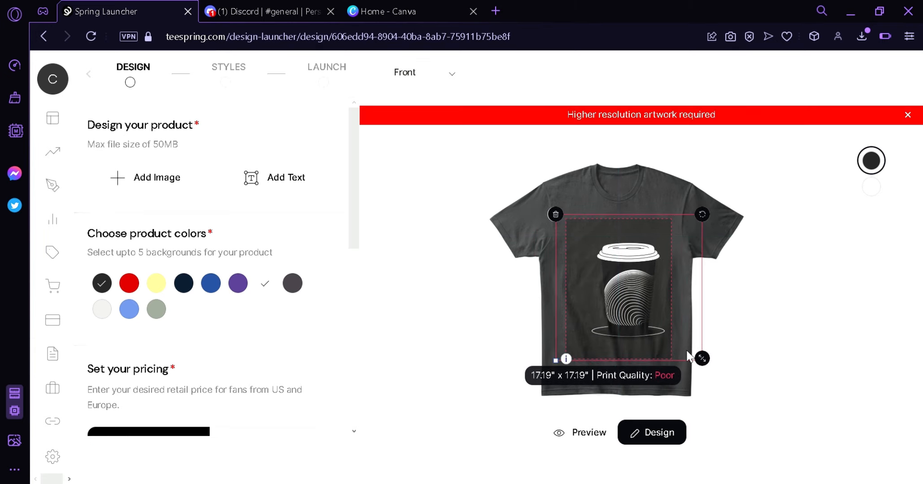
pyautogui.moveTo(676, 316); pyautogui.dragTo(666, 319)
pyautogui.moveTo(702, 359); pyautogui.dragTo(639, 288)
pyautogui.moveTo(655, 302); pyautogui.dragTo(645, 276)
pyautogui.click(778, 345)
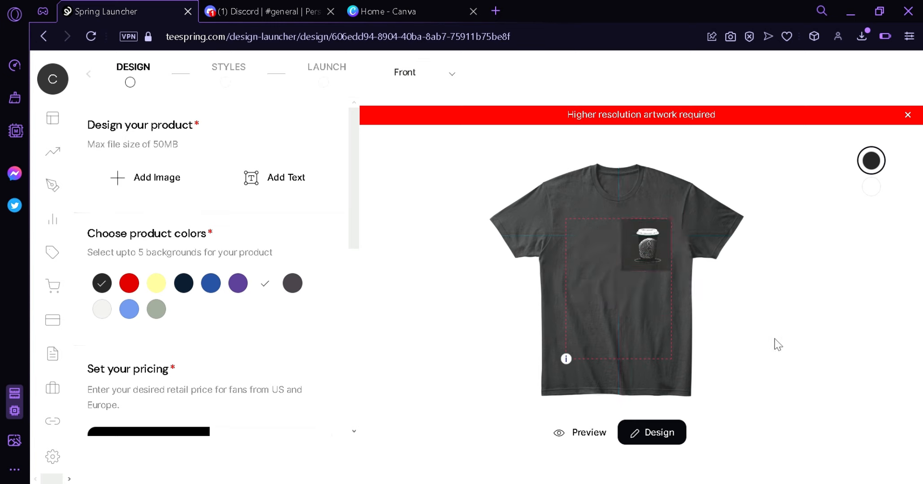
pyautogui.click(588, 431)
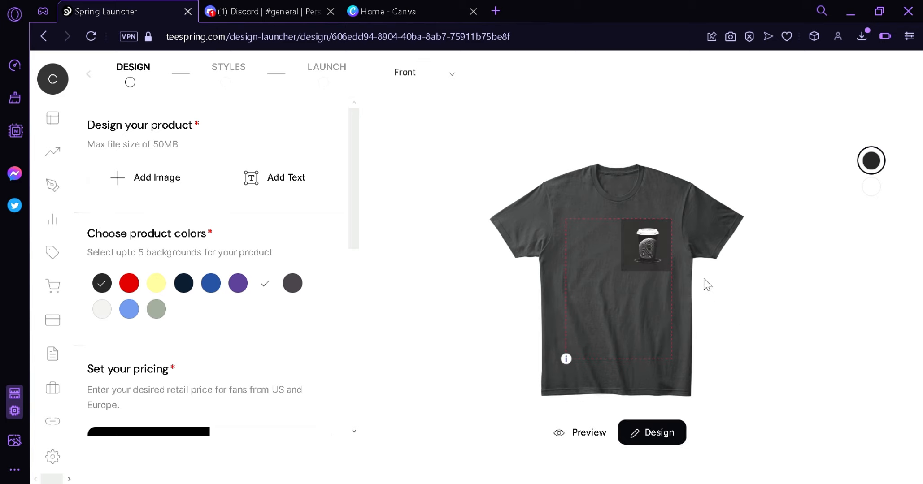
# Enlarge the coffee cup artwork to about 15 inches square and center it on the shirt front.
pyautogui.click(649, 251)
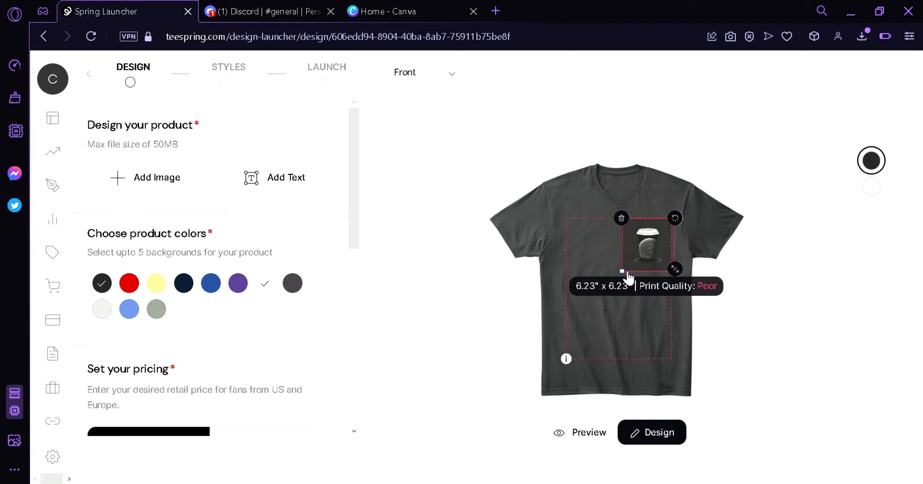
pyautogui.moveTo(628, 278); pyautogui.dragTo(573, 311)
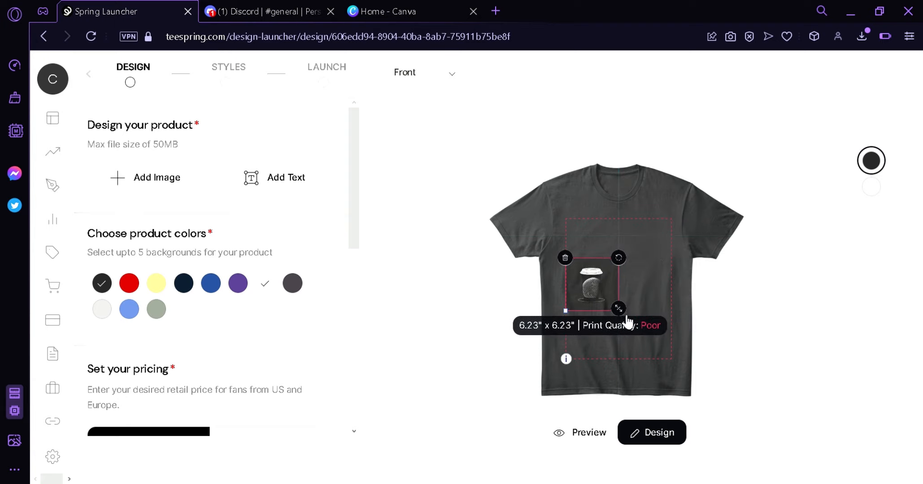
pyautogui.moveTo(646, 336); pyautogui.dragTo(647, 302)
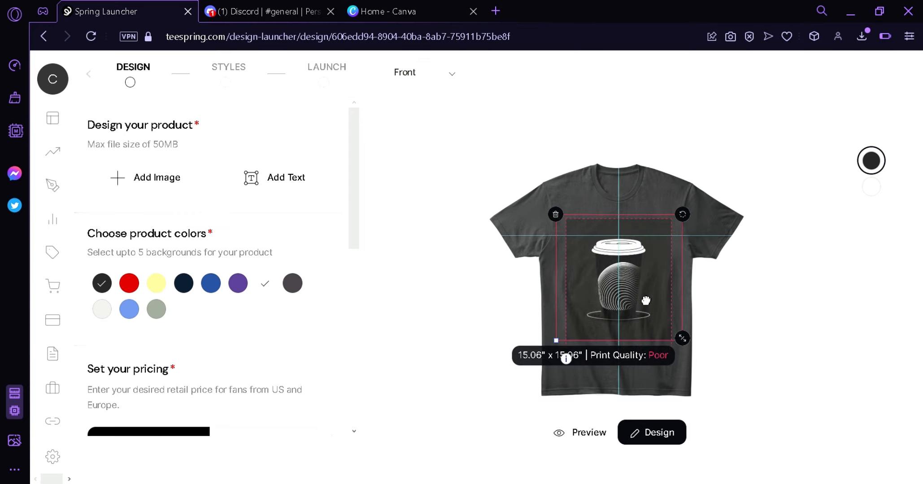
pyautogui.click(467, 407)
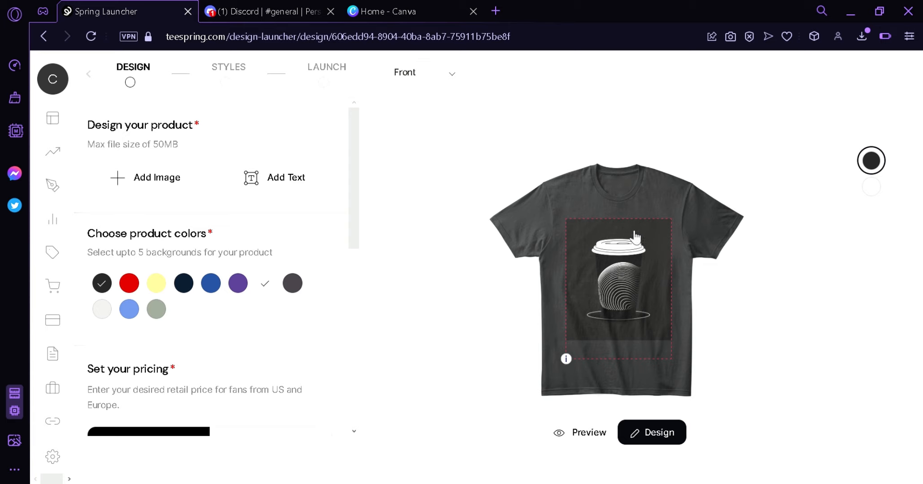
# Replace the coffee cup artwork with the orange slice artwork, sized about 13.40 inches square and centered on the shirt front.
pyautogui.click(642, 289)
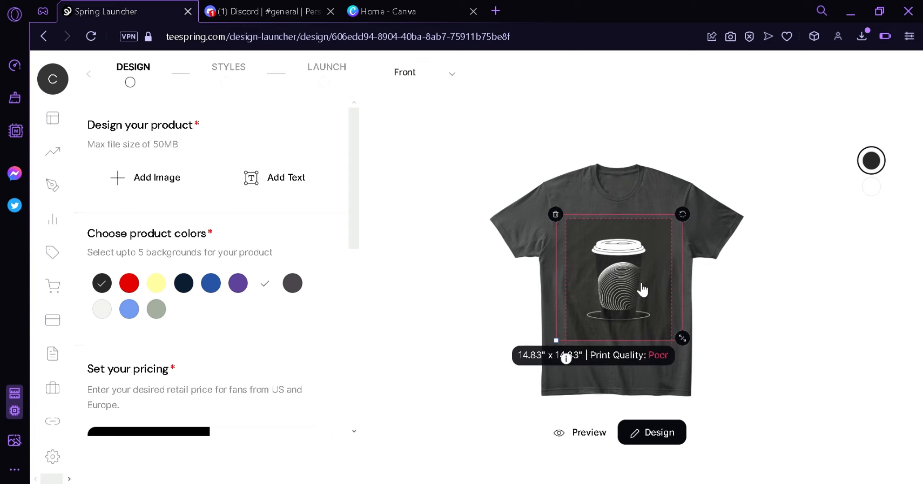
pyautogui.press('Delete')
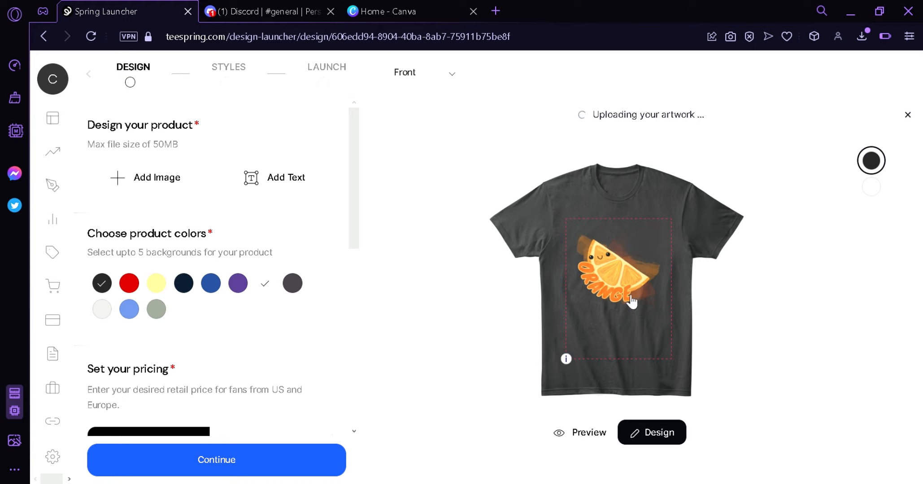
pyautogui.moveTo(634, 299); pyautogui.dragTo(620, 286)
pyautogui.moveTo(657, 310); pyautogui.dragTo(684, 326)
pyautogui.moveTo(638, 294); pyautogui.dragTo(632, 294)
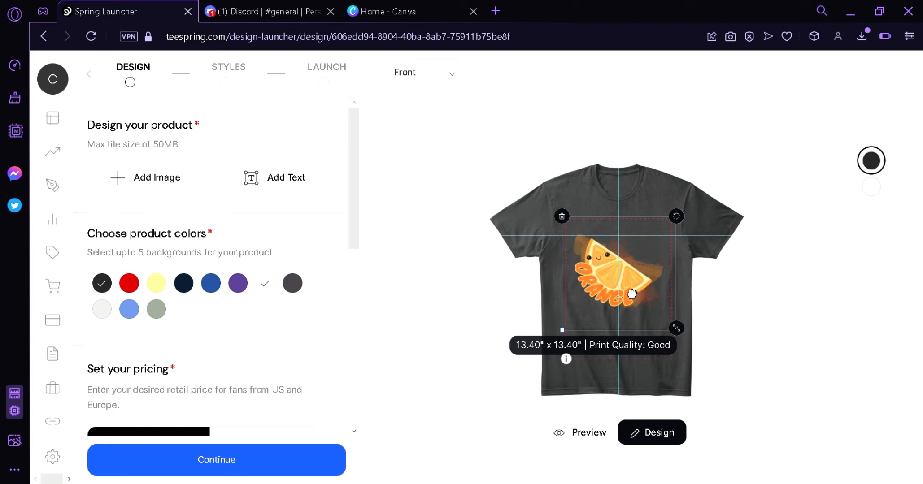
# Add Lemon Yellow to the T-shirt's product colors and review the advanced showcase options.
pyautogui.click(157, 282)
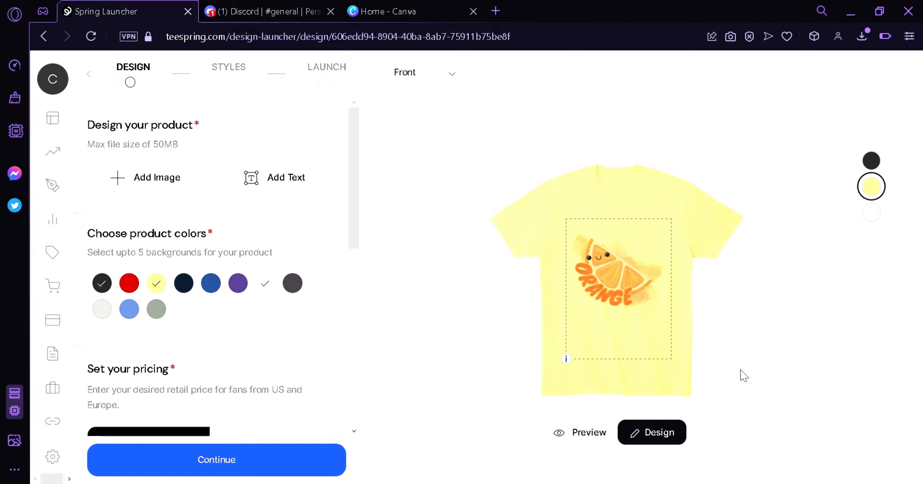
pyautogui.scroll(-10, 258, 311)
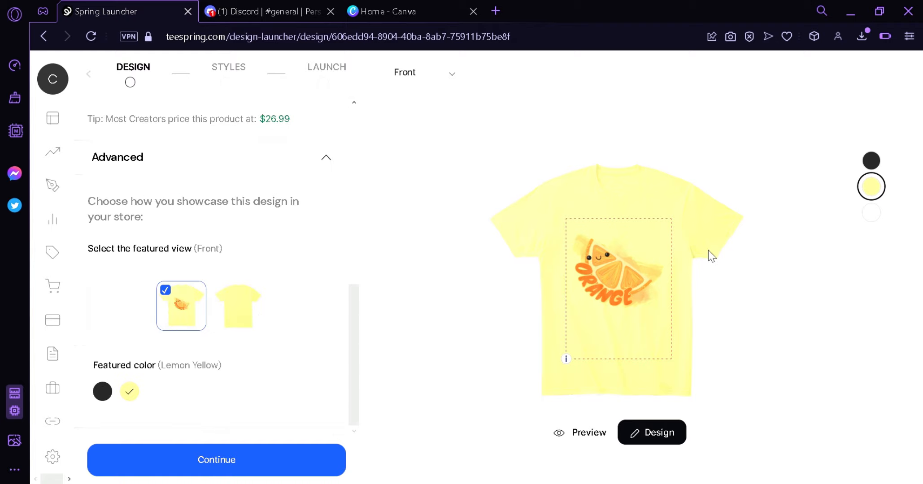
pyautogui.scroll(10, 259, 216)
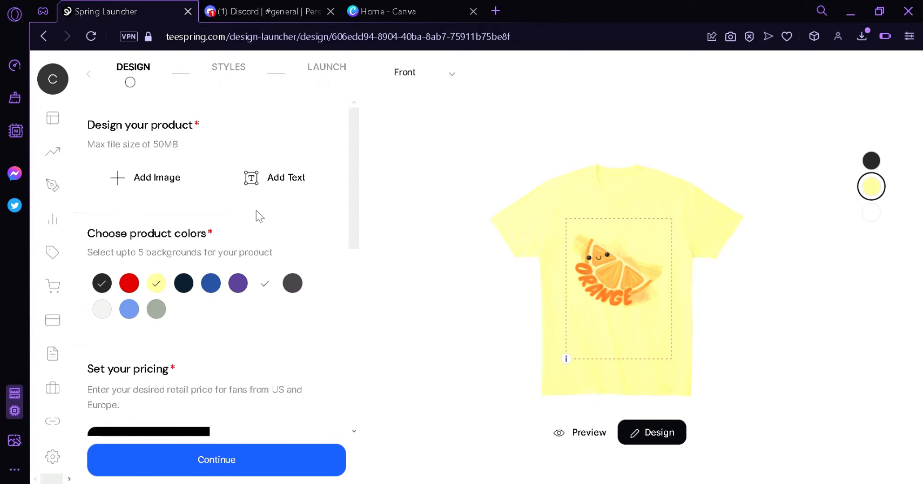
pyautogui.scroll(-10, 259, 216)
pyautogui.scroll(10, 258, 214)
# Try adding a text element to the shirt front, enlarge it to about 10.47 by 4.60 inches, and remove it.
pyautogui.click(274, 187)
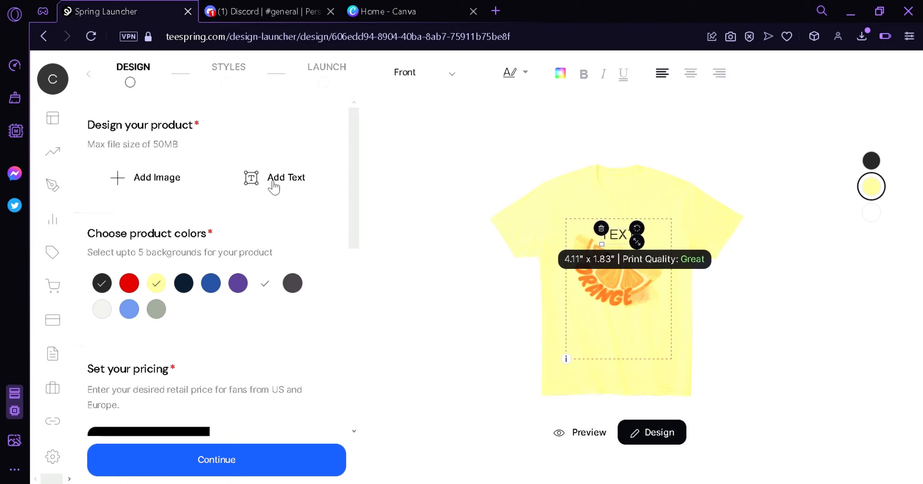
pyautogui.moveTo(645, 241); pyautogui.dragTo(668, 282)
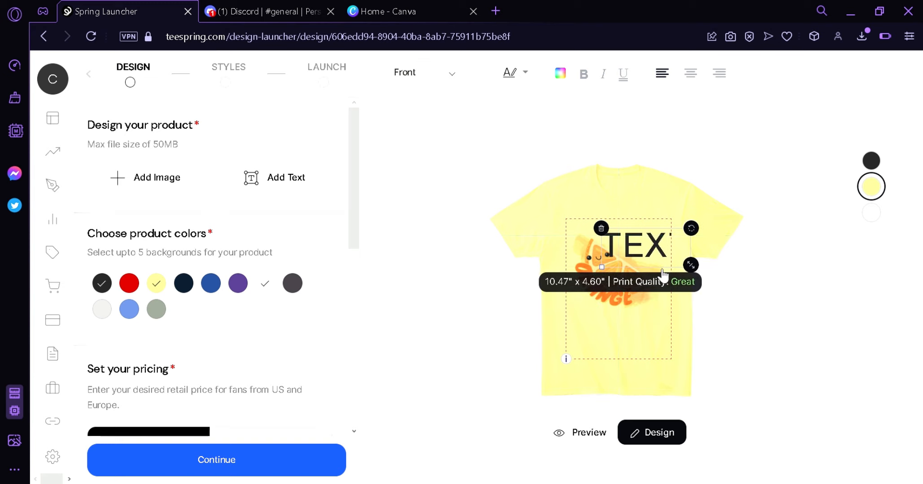
pyautogui.click(643, 257)
pyautogui.click(602, 229)
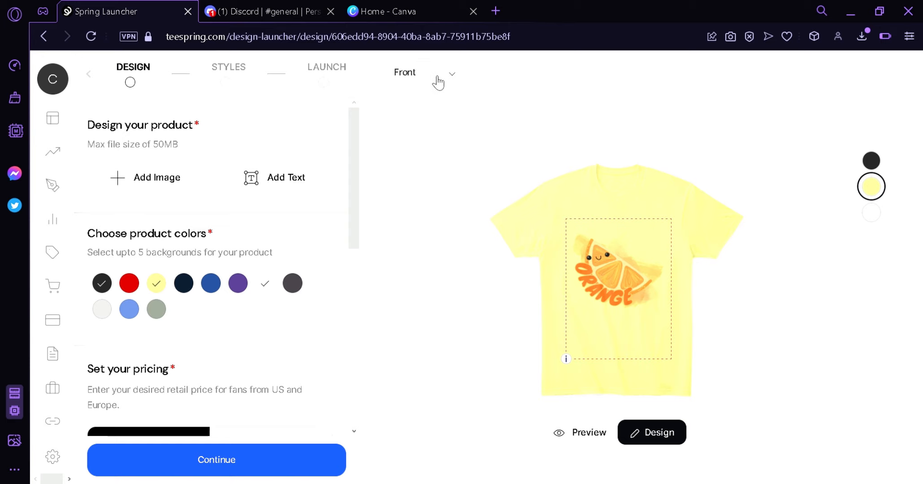
# Add the orange slice artwork to the shirt's back, shrink it to a small emblem, and center it just below the collar.
pyautogui.click(423, 108)
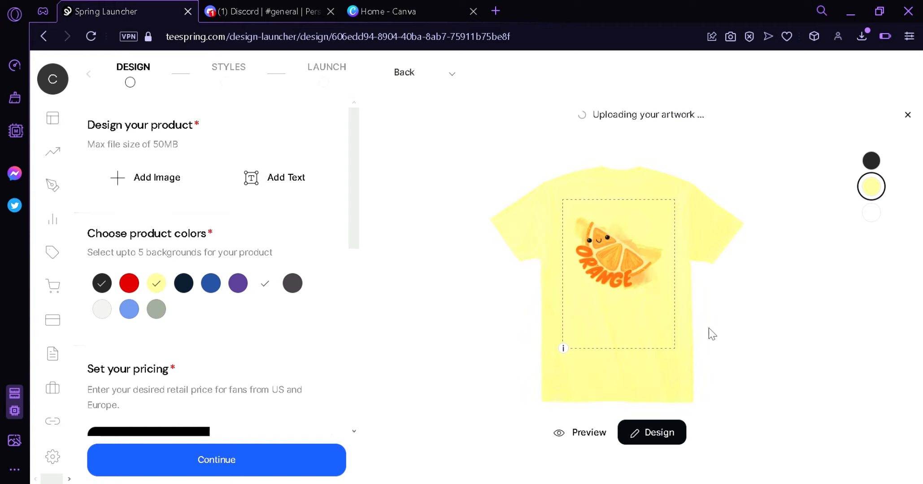
pyautogui.moveTo(674, 312); pyautogui.dragTo(600, 255)
pyautogui.moveTo(581, 218); pyautogui.dragTo(621, 223)
pyautogui.click(615, 285)
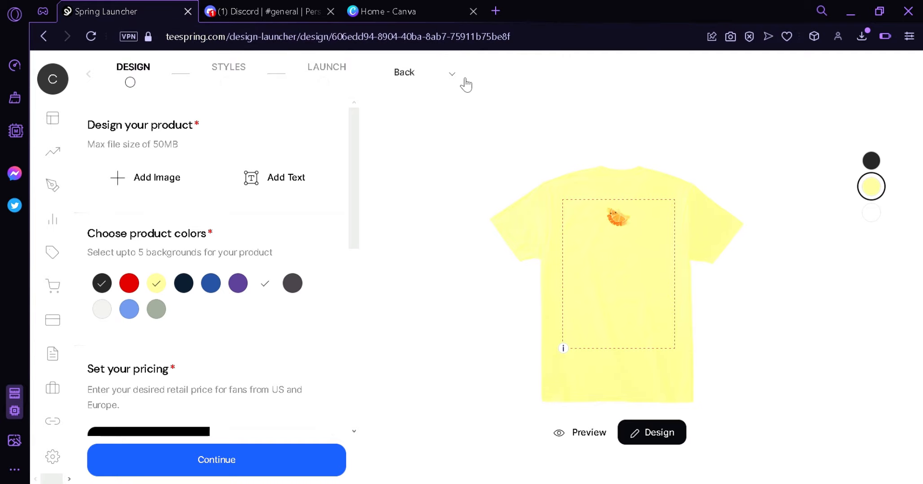
# Preview the finished T-shirt design from the front and the back, ending on the front view.
pyautogui.click(416, 99)
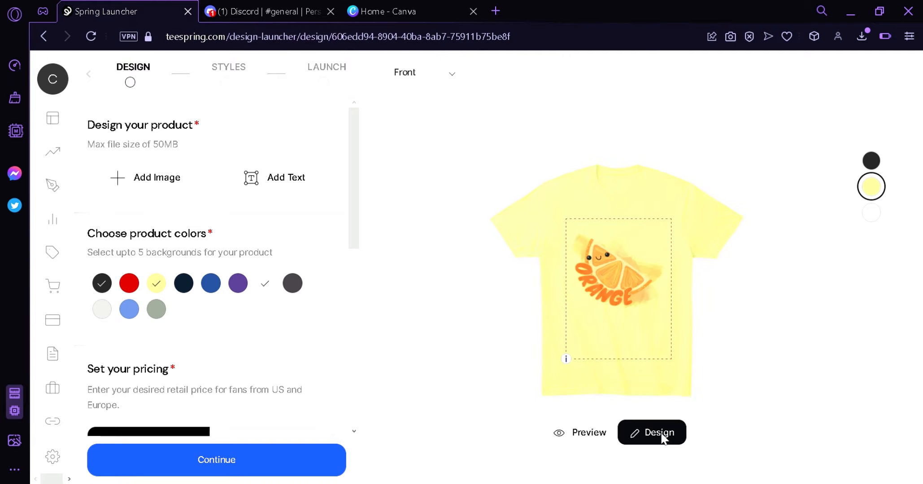
pyautogui.click(630, 269)
pyautogui.press('Delete')
pyautogui.click(588, 437)
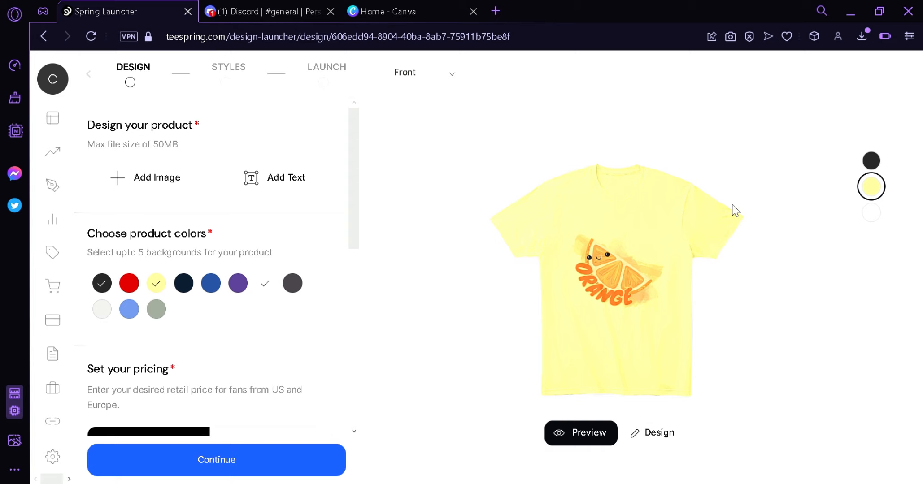
pyautogui.click(421, 75)
pyautogui.click(422, 103)
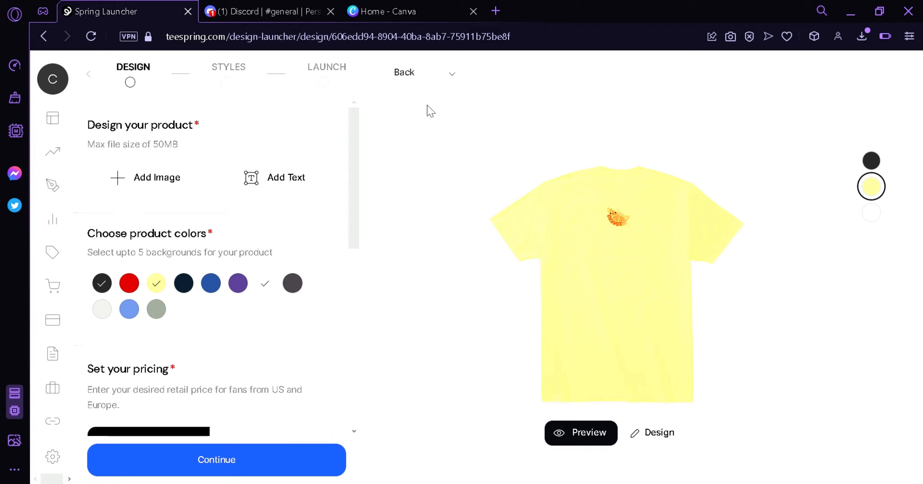
pyautogui.click(422, 96)
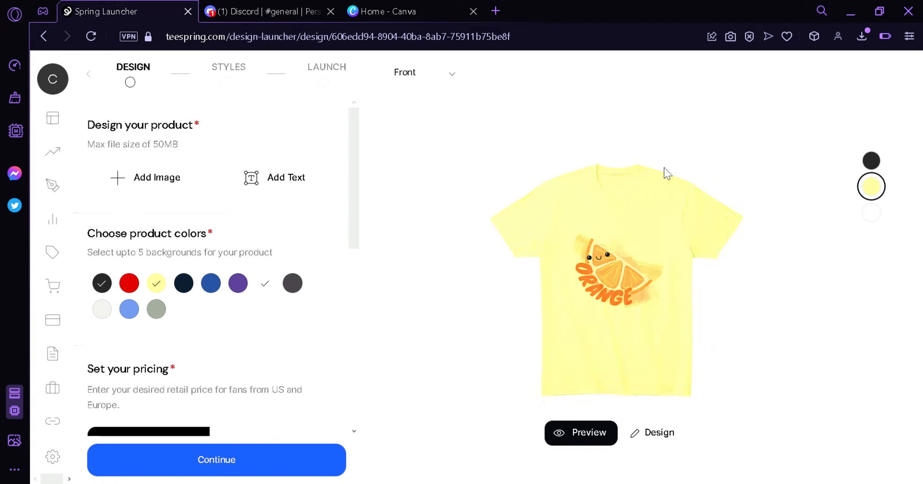
# Continue to the styles stage, browse the best sellers, and add the Women's Classic Tee to the listing.
pyautogui.click(289, 466)
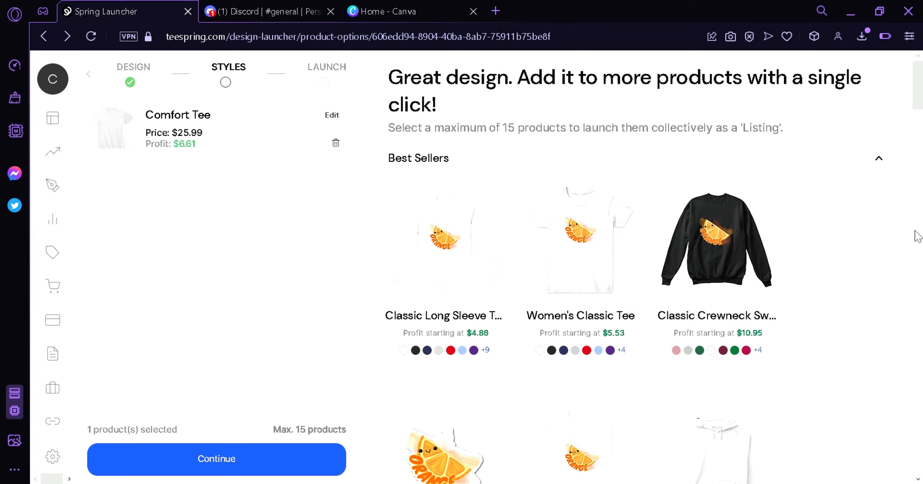
pyautogui.scroll(-3, 919, 112)
pyautogui.scroll(-3, 922, 117)
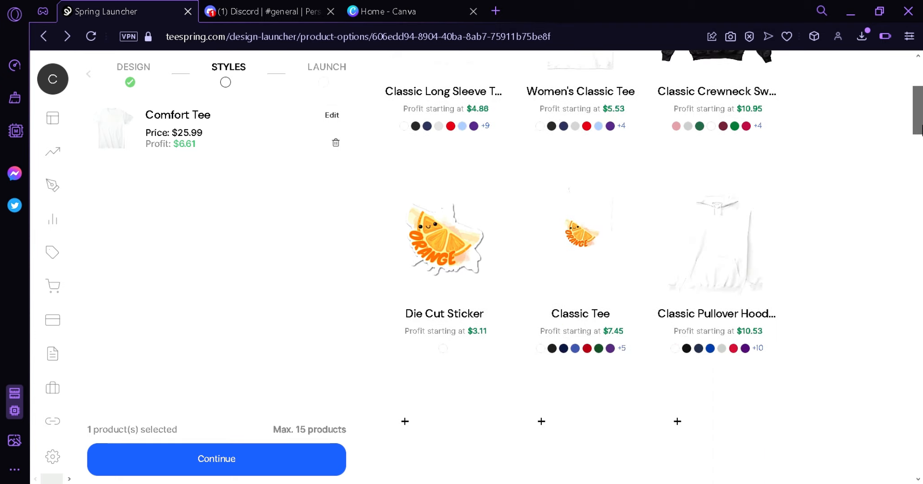
pyautogui.scroll(-3, 922, 131)
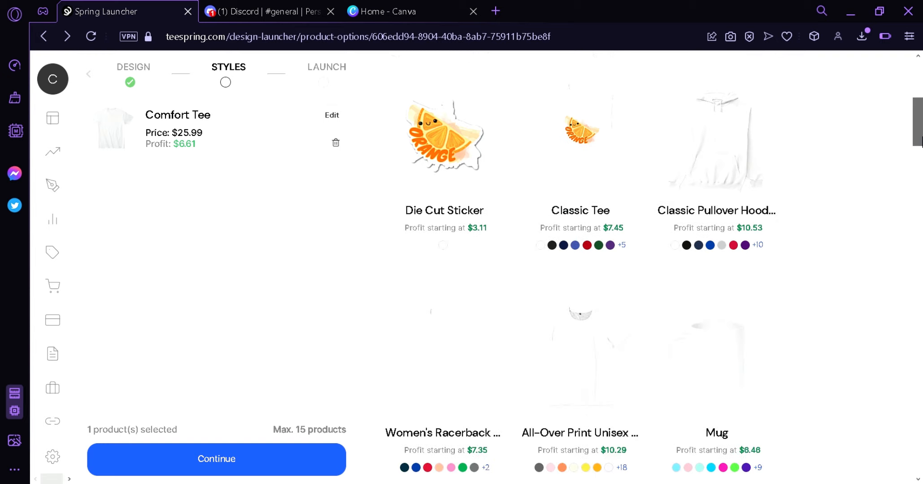
pyautogui.scroll(-1, 921, 143)
pyautogui.scroll(-7, 922, 155)
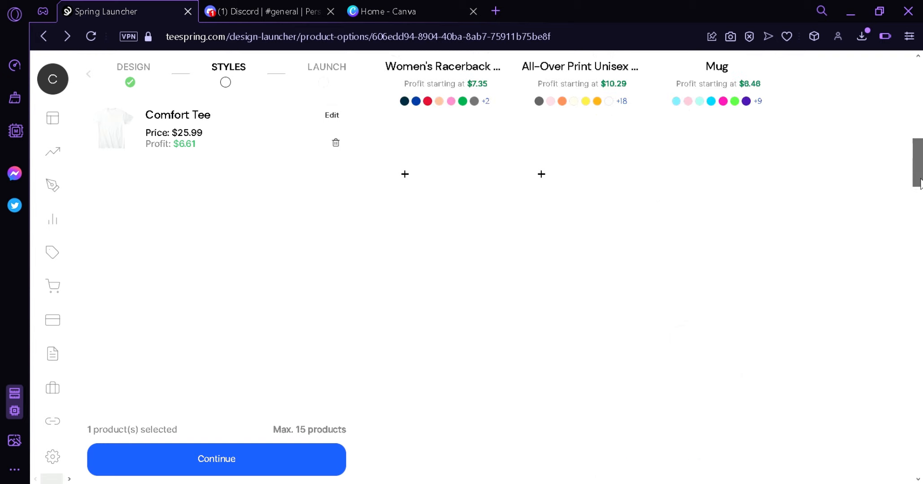
pyautogui.scroll(4, 916, 194)
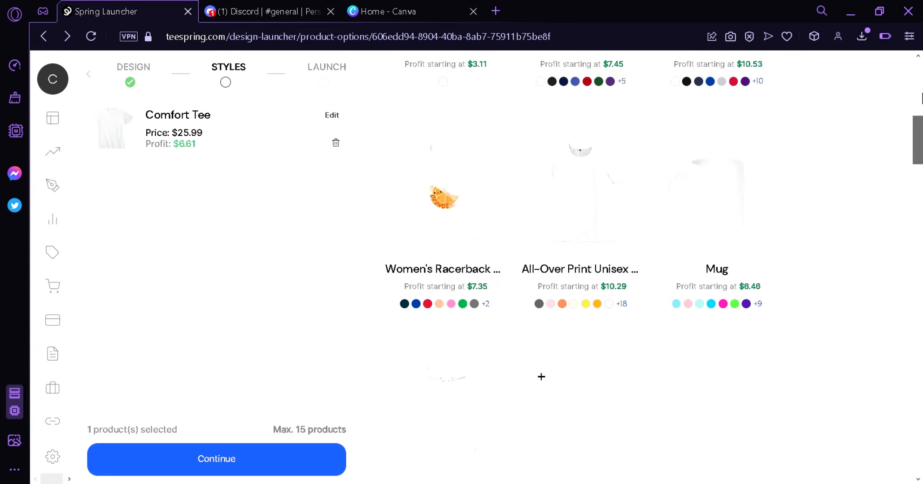
pyautogui.scroll(10, 921, 99)
pyautogui.scroll(-1, 574, 204)
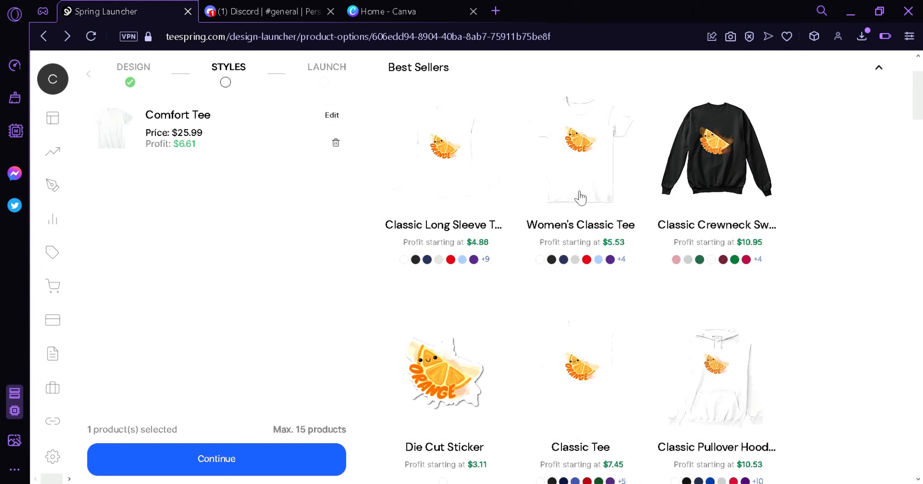
pyautogui.click(581, 197)
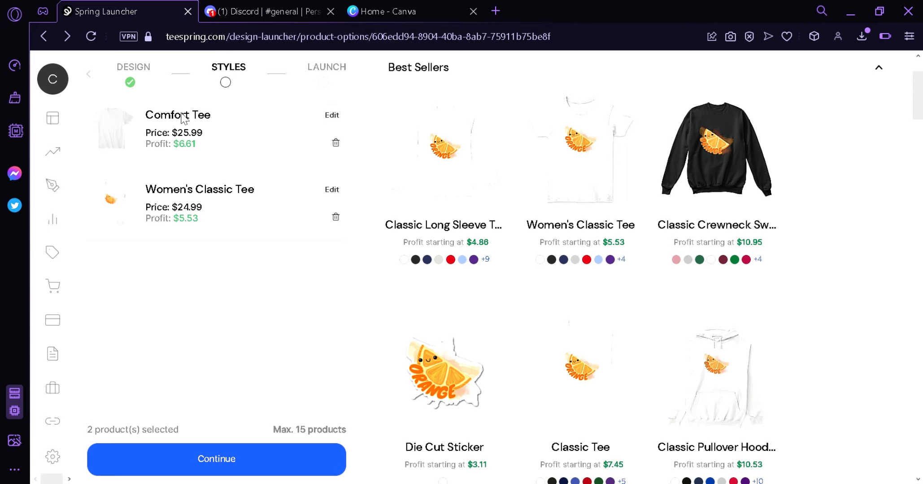
# Add the Die Cut Sticker to the listing and remove the Women's Classic Tee.
pyautogui.moveTo(918, 105); pyautogui.dragTo(921, 139)
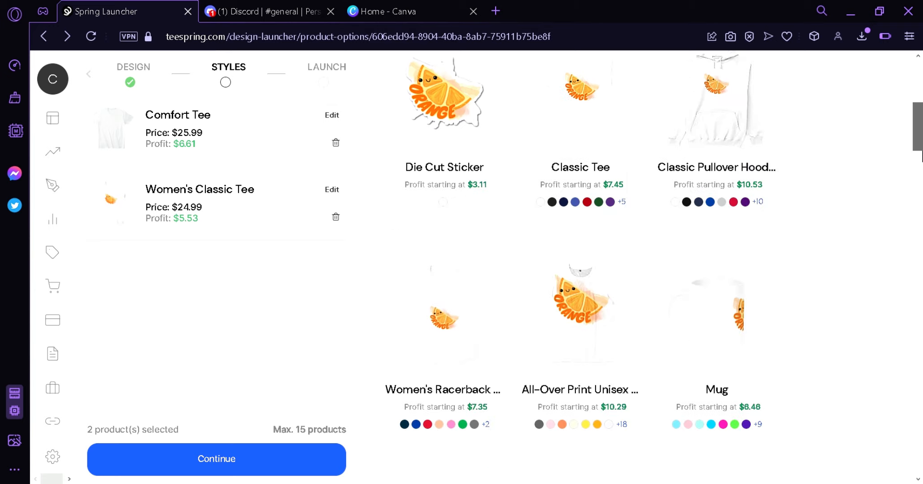
pyautogui.scroll(3, 919, 128)
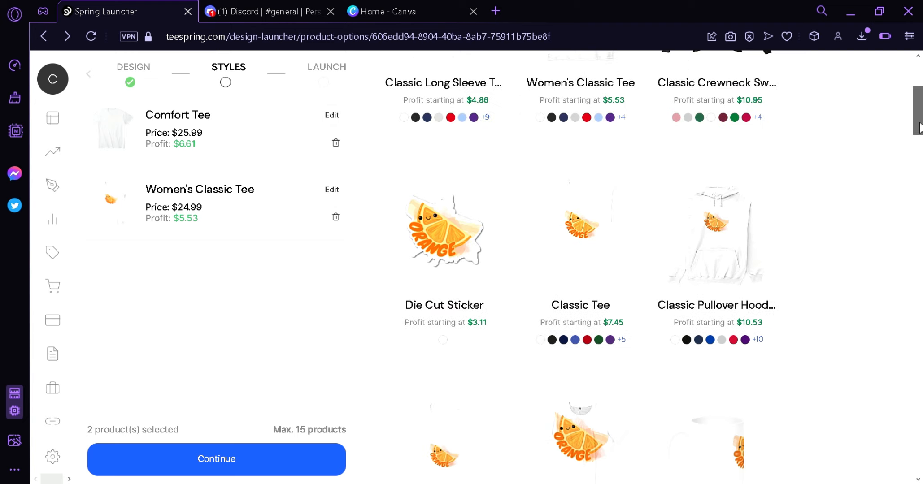
pyautogui.click(436, 243)
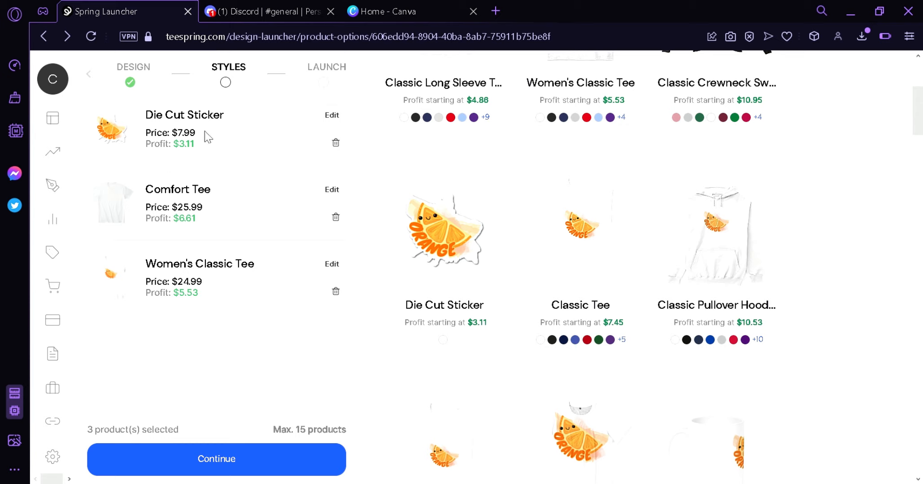
pyautogui.click(342, 292)
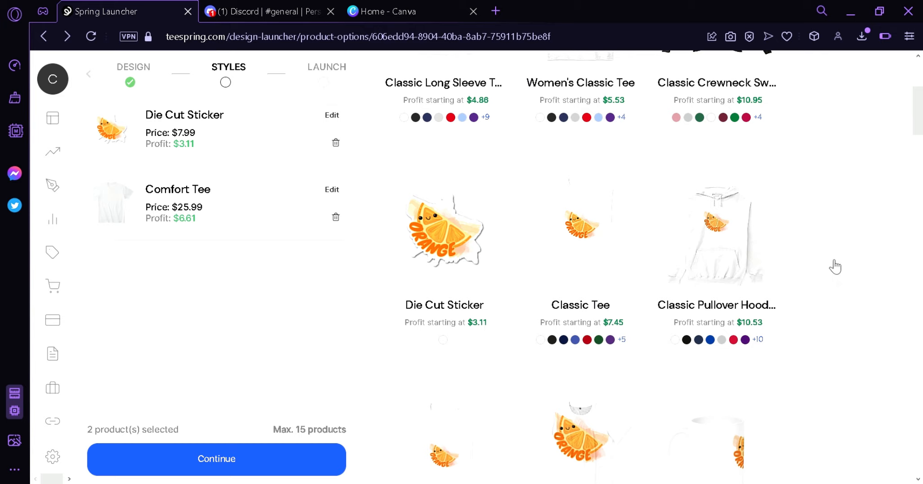
# Continue to the launch stage and fill in the new listing with the title "Orange Tshirt" and the description "Temporary".
pyautogui.scroll(5, 649, 152)
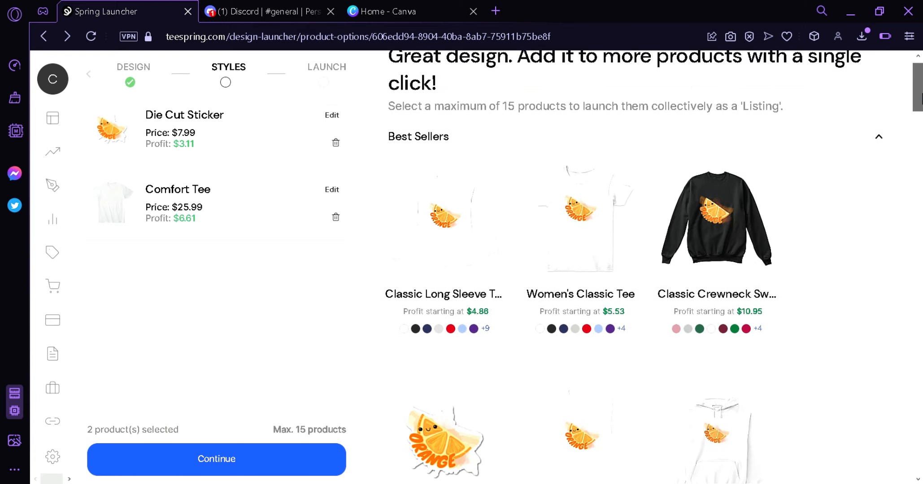
pyautogui.click(244, 460)
pyautogui.click(312, 215)
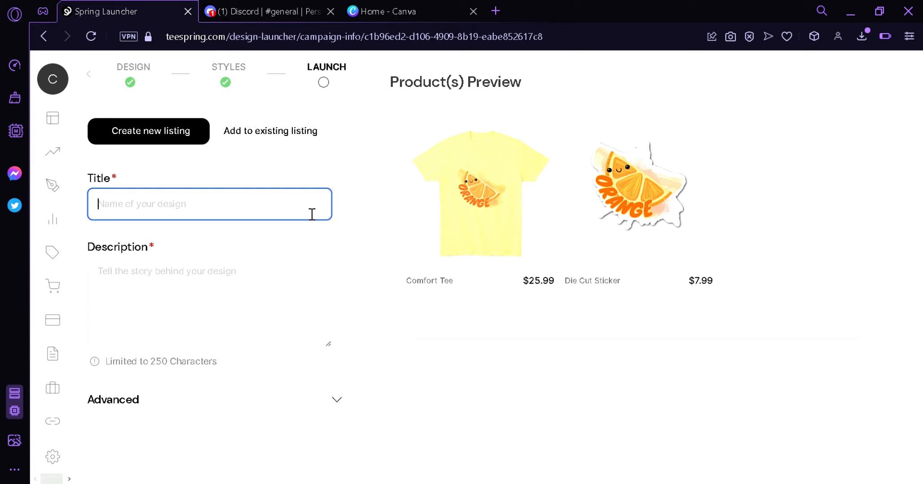
pyautogui.write('Orange Tshirt')
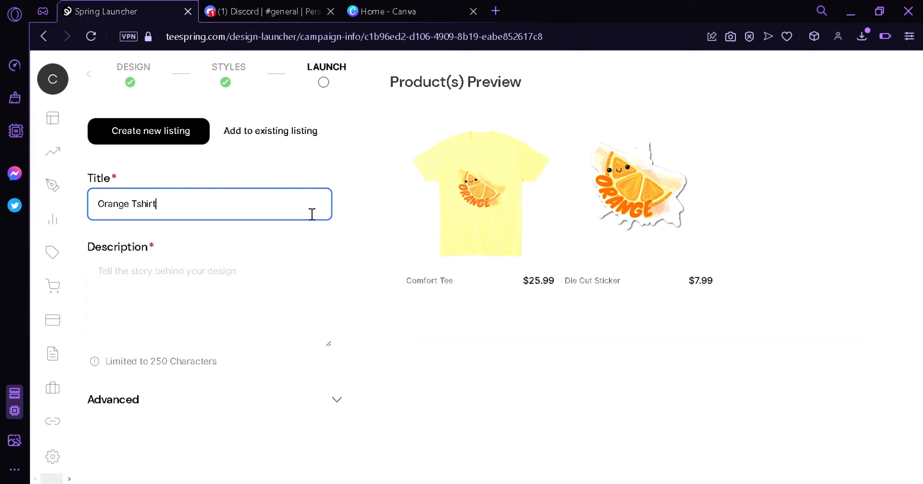
pyautogui.click(216, 278)
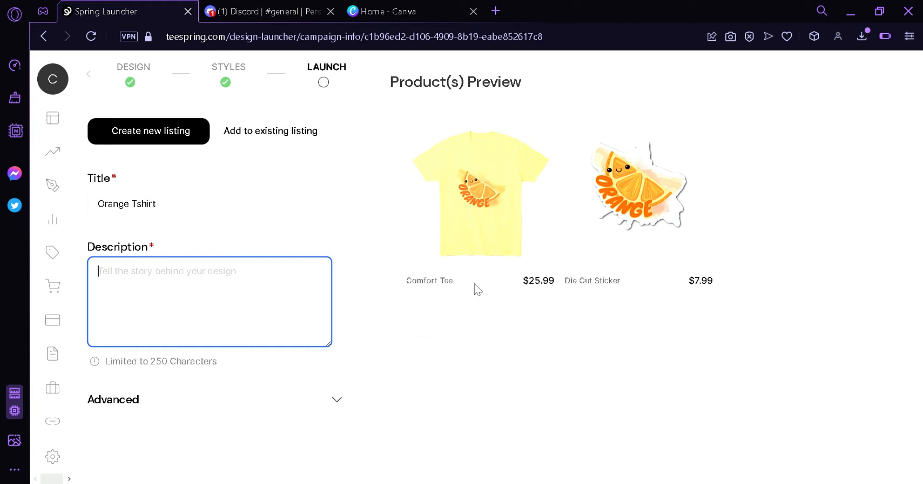
pyautogui.write('TE')
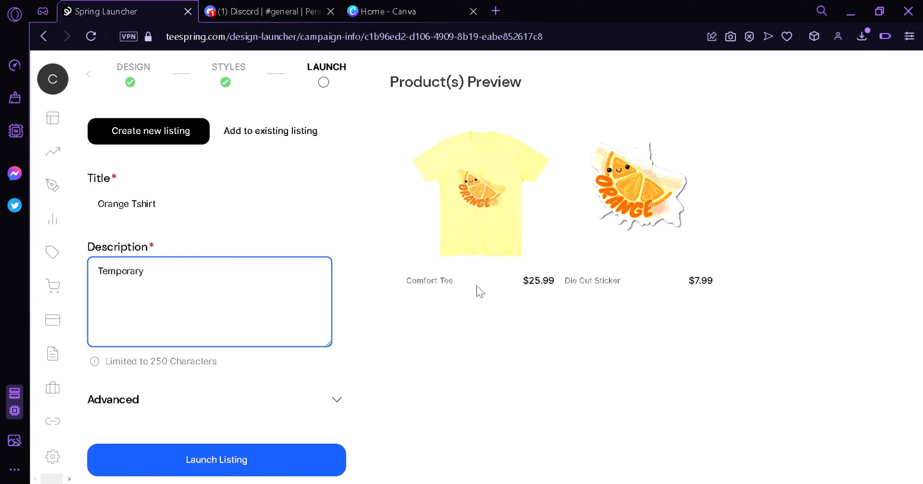
# Review the listing's advanced URL handle, visibility and store settings, and launch the listing.
pyautogui.click(299, 405)
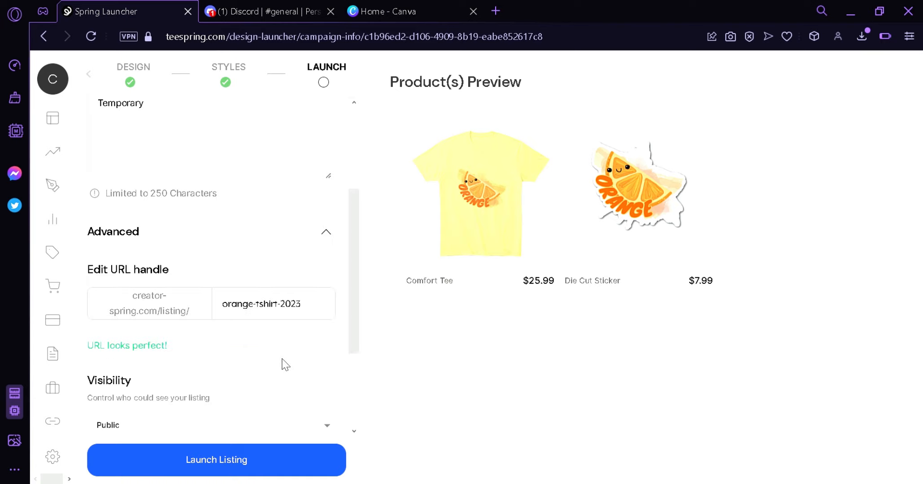
pyautogui.scroll(-3, 285, 365)
pyautogui.moveTo(350, 312)
pyautogui.mouseDown()
pyautogui.moveTo(349, 275)
pyautogui.moveTo(355, 312)
pyautogui.mouseUp()
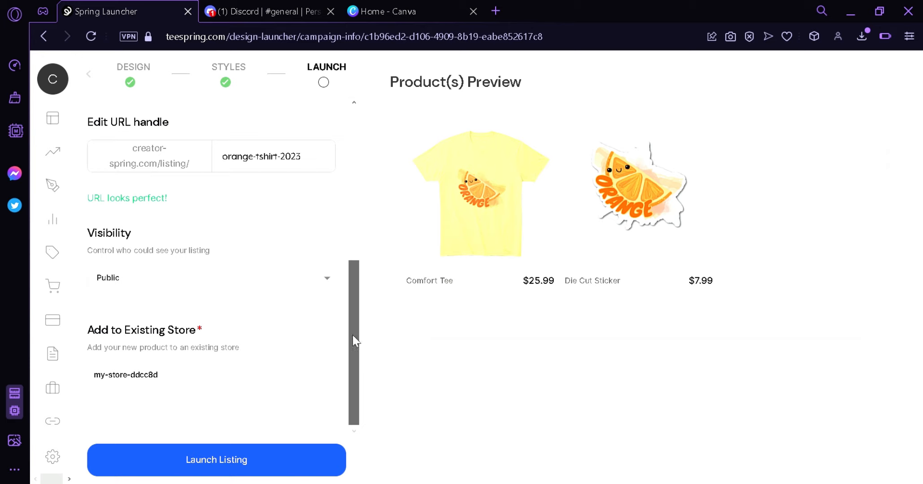
pyautogui.click(272, 459)
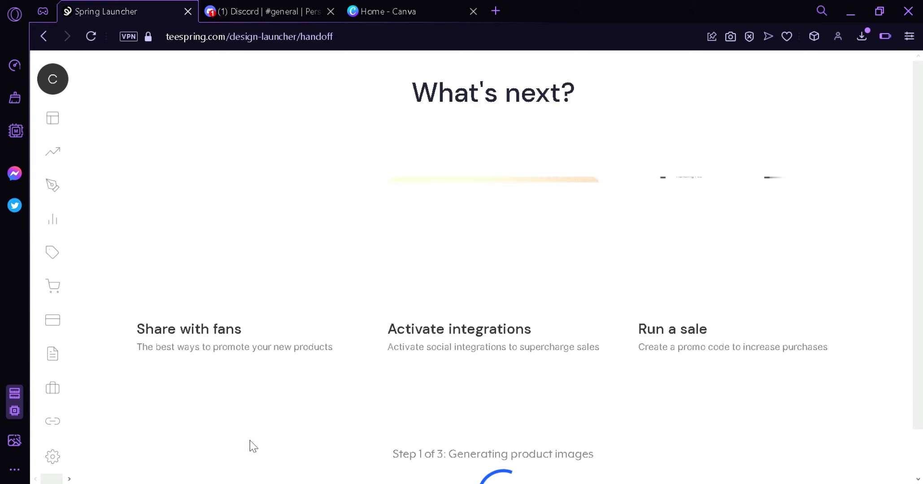
pyautogui.moveTo(919, 251); pyautogui.dragTo(922, 330)
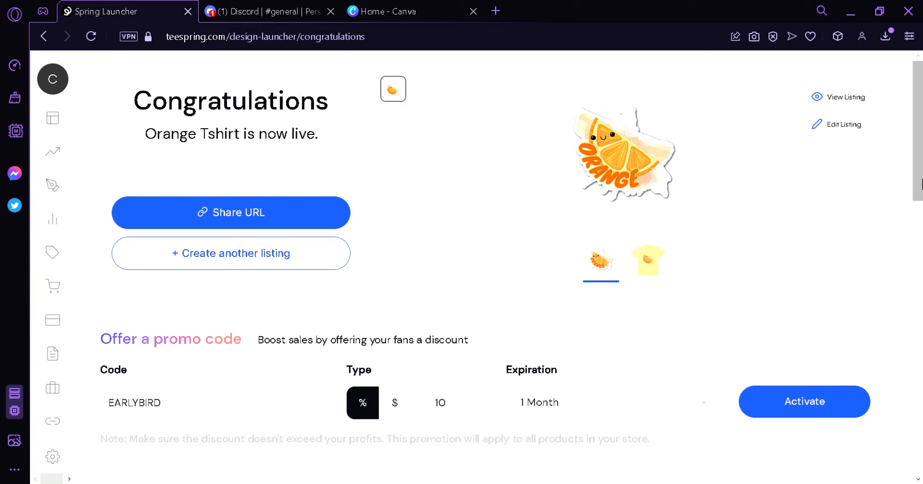
# Copy the launched listing's share URL and open it in a new browser tab.
pyautogui.scroll(-5, 919, 262)
pyautogui.scroll(5, 919, 260)
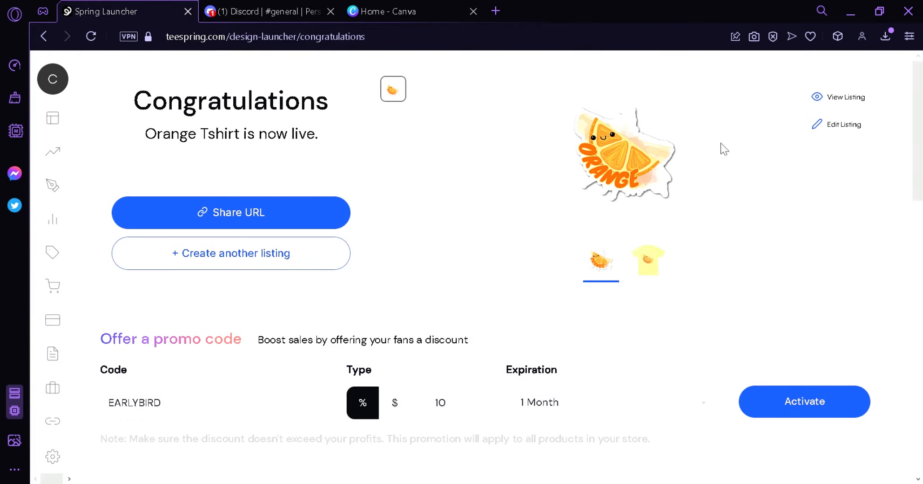
pyautogui.click(217, 214)
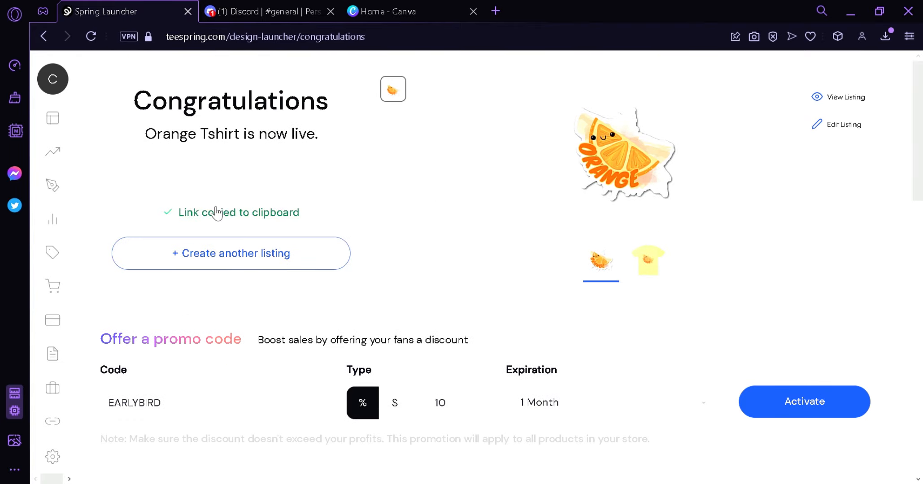
pyautogui.click(483, 8)
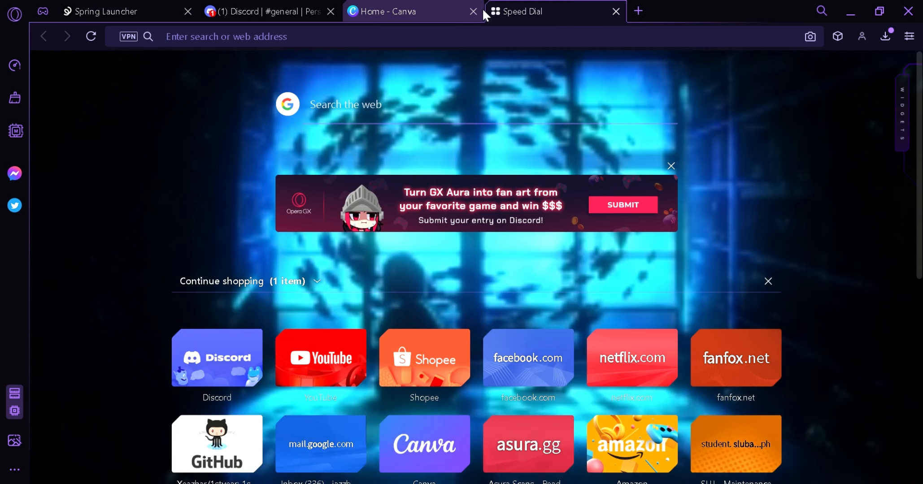
pyautogui.hotkey('ctrl', 'v')
pyautogui.press('Return')
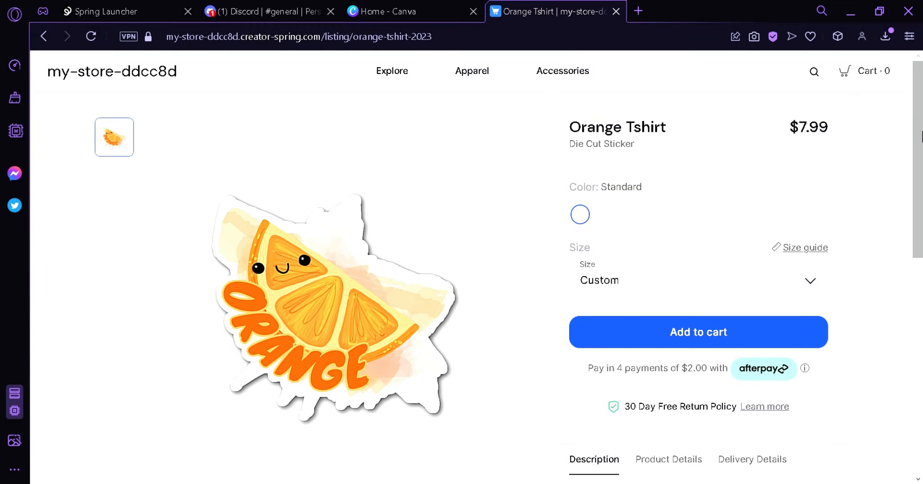
# Examine the Orange Tshirt store page, including its sticker preview, purchase options, similar products and delivery details.
pyautogui.scroll(-5, 877, 309)
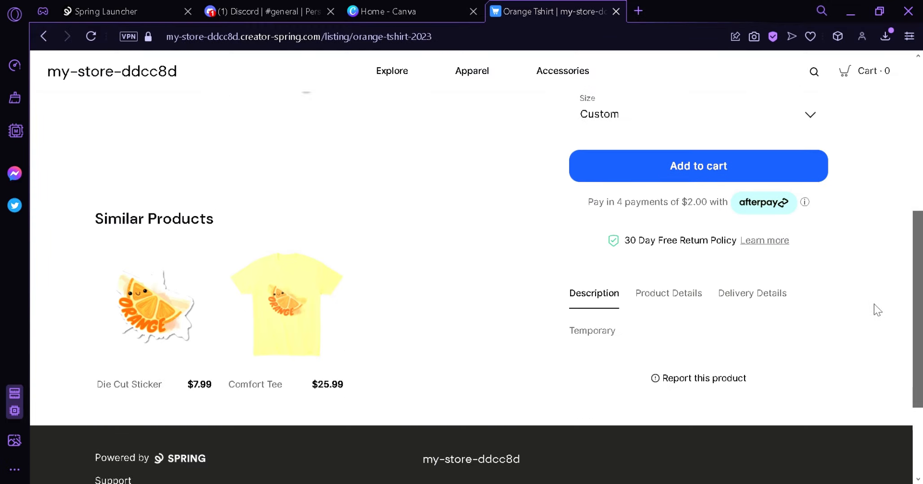
pyautogui.moveTo(875, 305)
pyautogui.mouseDown()
pyautogui.moveTo(868, 320)
pyautogui.moveTo(862, 294)
pyautogui.mouseUp()
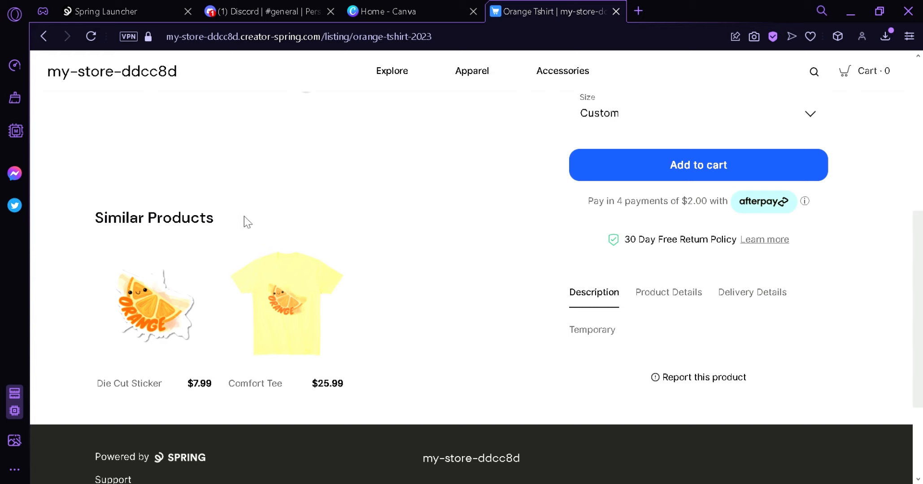
pyautogui.moveTo(919, 316); pyautogui.dragTo(921, 204)
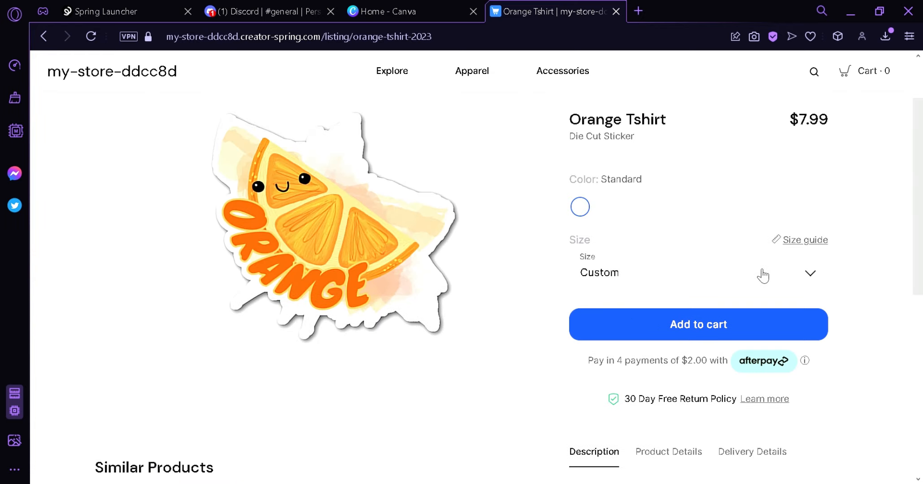
pyautogui.moveTo(915, 180); pyautogui.dragTo(913, 151)
pyautogui.scroll(-5, 890, 170)
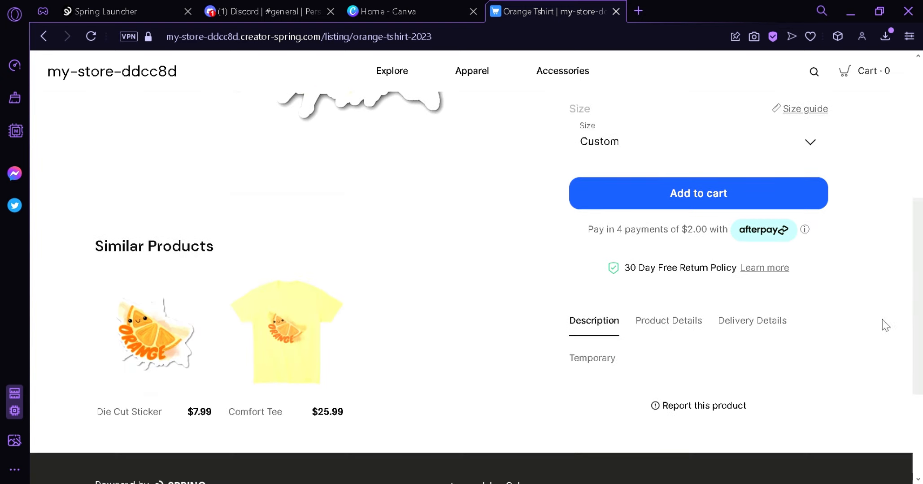
pyautogui.click(667, 333)
pyautogui.click(755, 235)
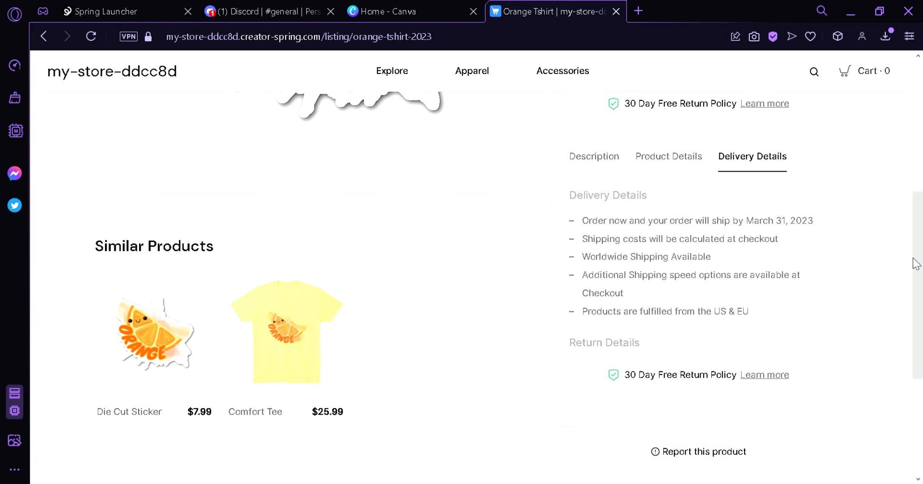
pyautogui.moveTo(913, 262); pyautogui.dragTo(921, 157)
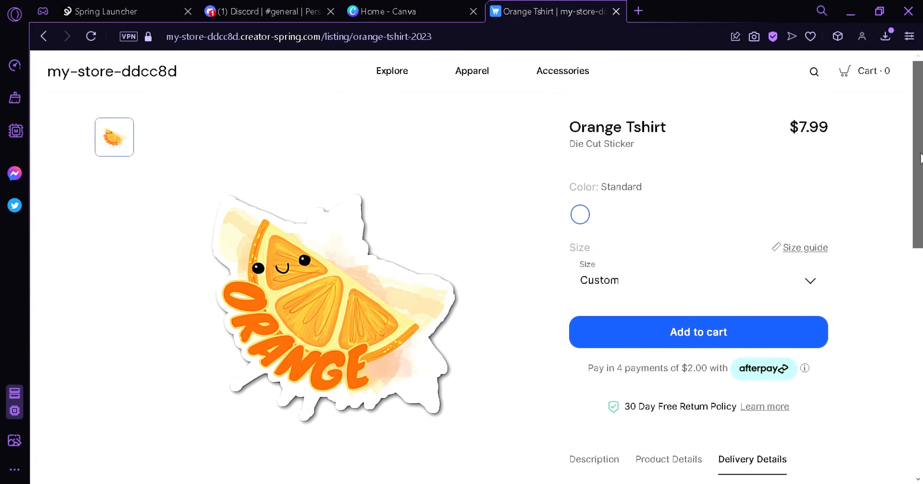
pyautogui.scroll(-3, 896, 192)
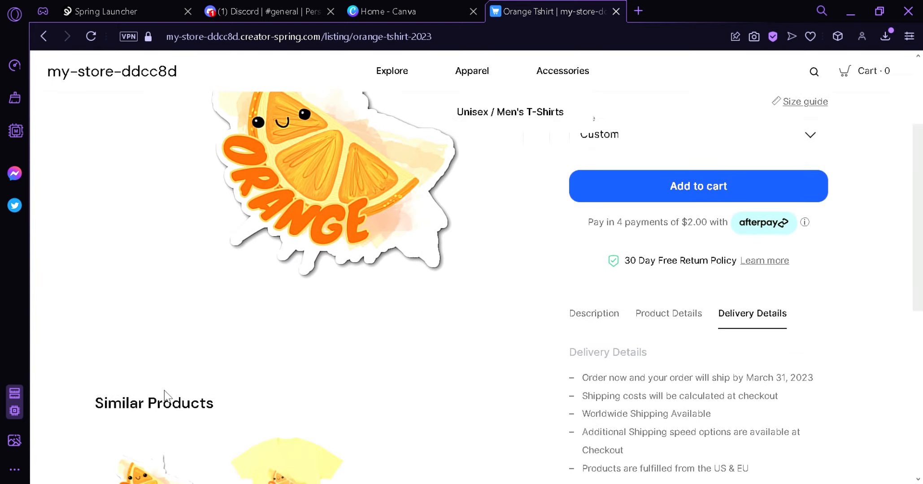